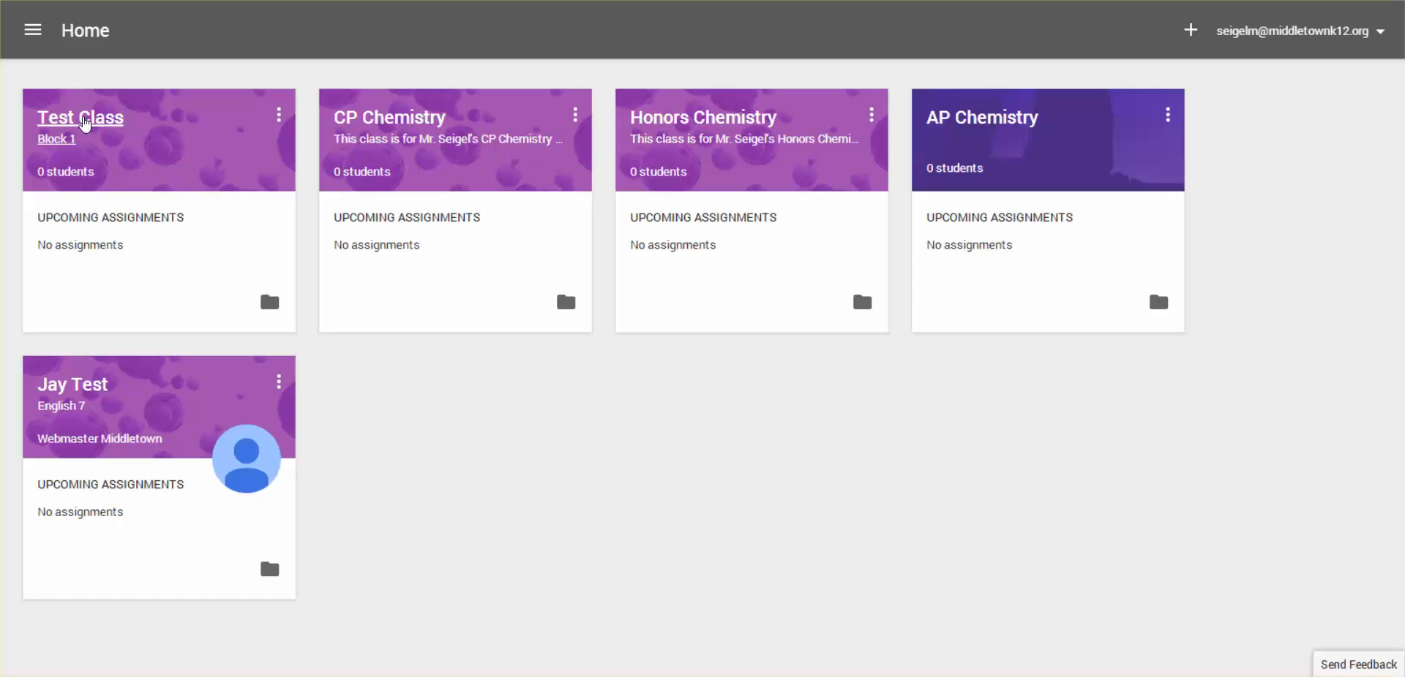
# Open Test Class and start a new assignment in its stream
pyautogui.click(93, 123)
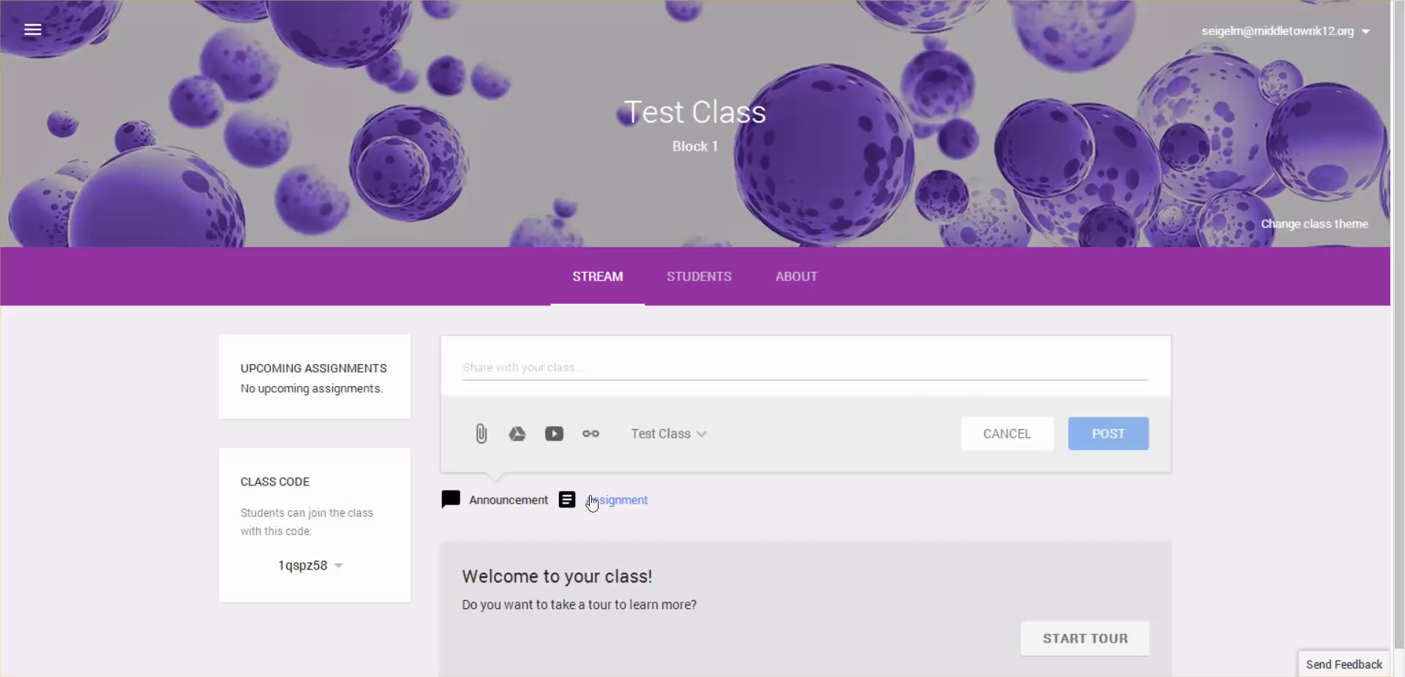
pyautogui.click(593, 502)
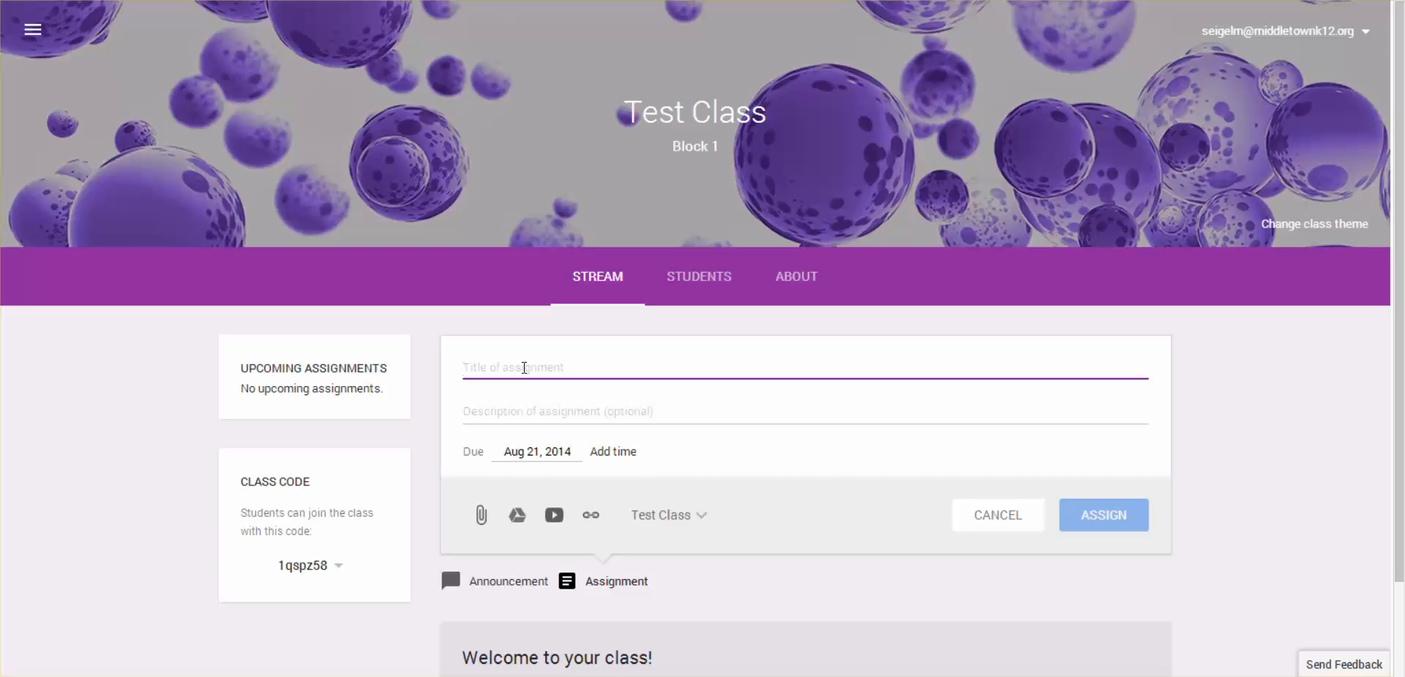
pyautogui.click(507, 410)
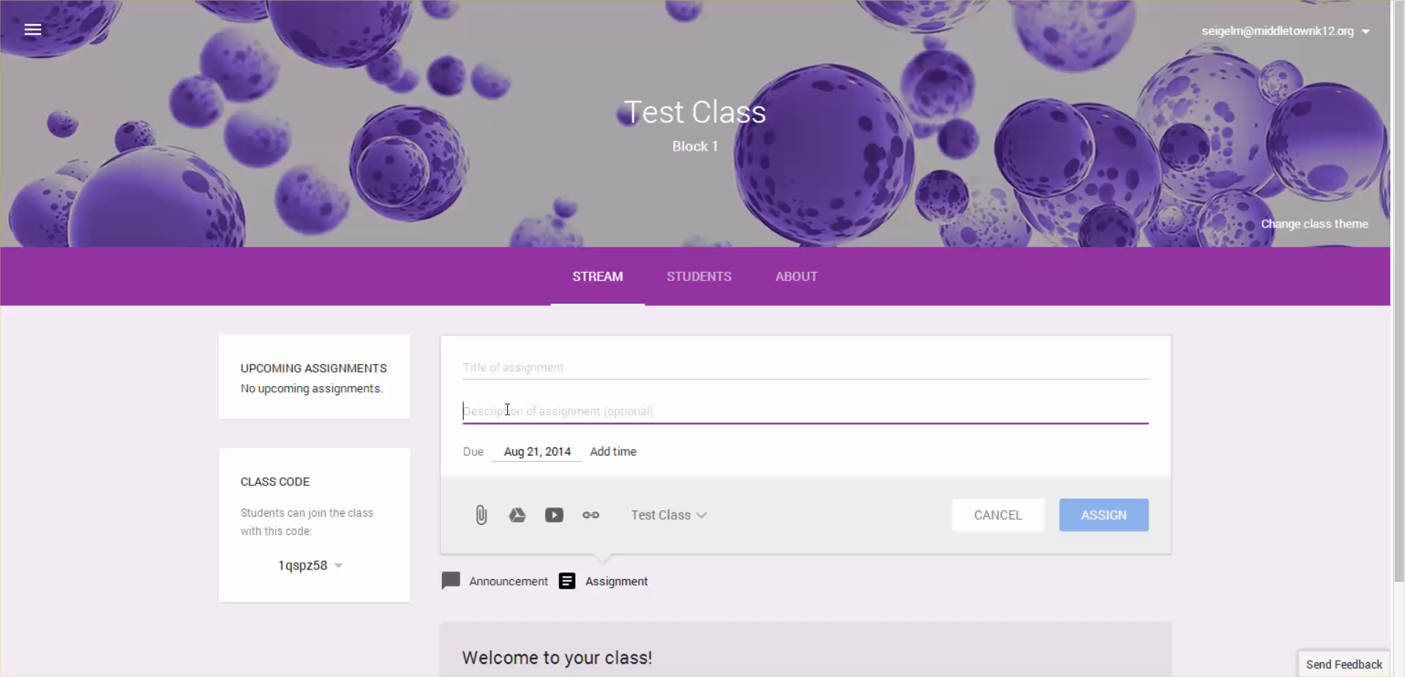
pyautogui.write('Tes')
pyautogui.press('BackSpace')
pyautogui.press('BackSpace')
pyautogui.press('BackSpace')
# Title the new assignment "Test Class Assignment 1"
pyautogui.click(510, 369)
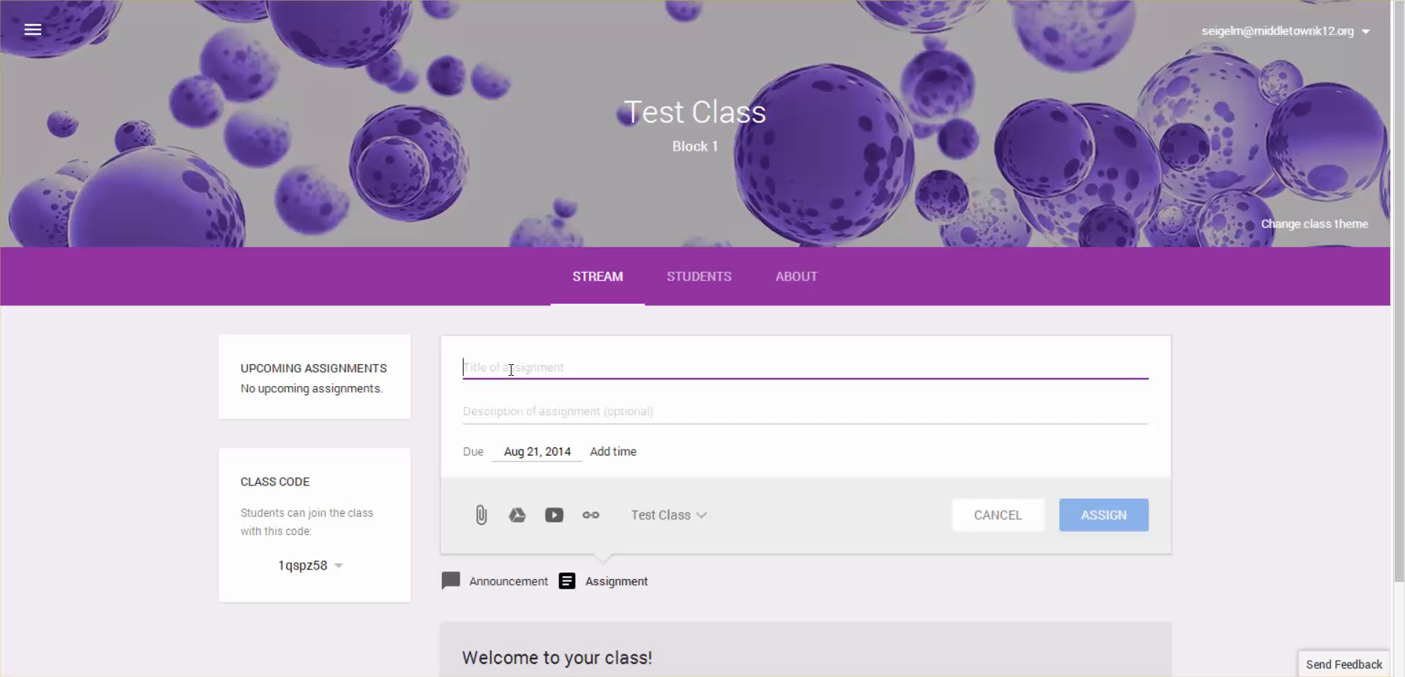
pyautogui.write('Test Class Assignment 1')
# Enter "no description at this time" as the assignment's description
pyautogui.click(508, 419)
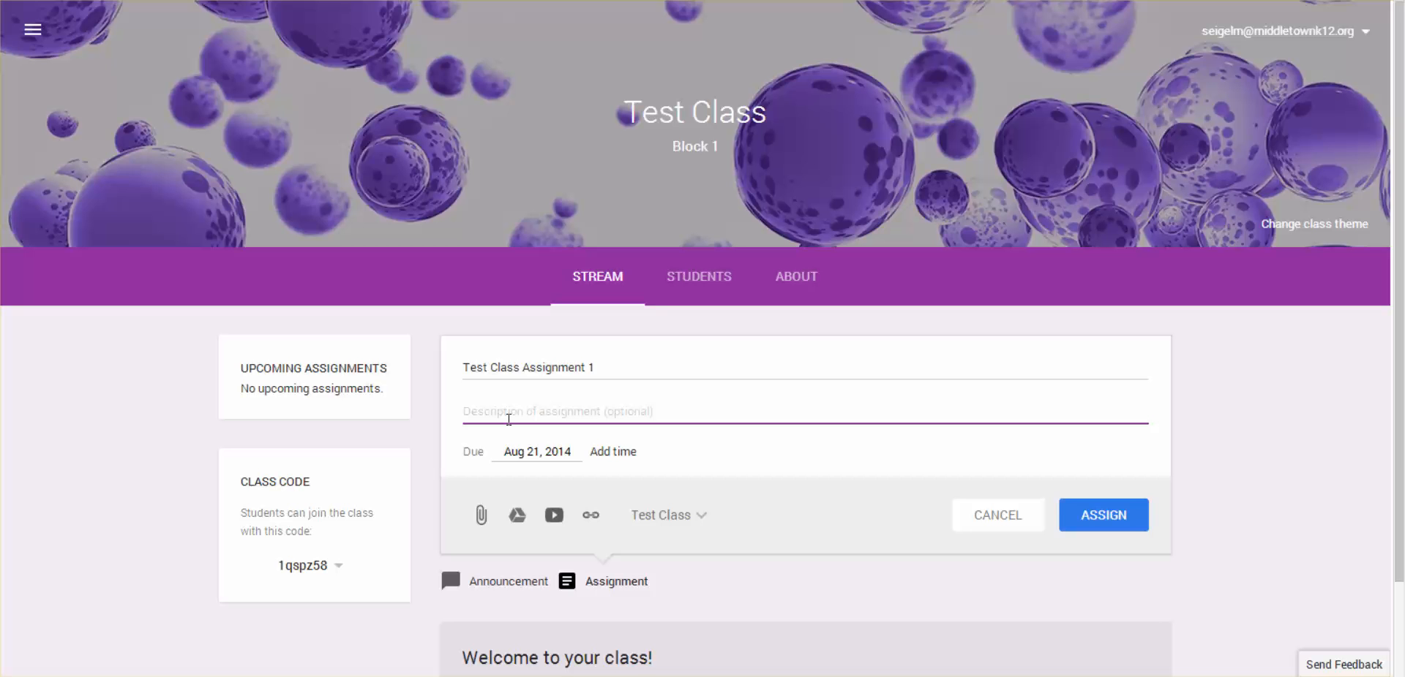
pyautogui.write('please')
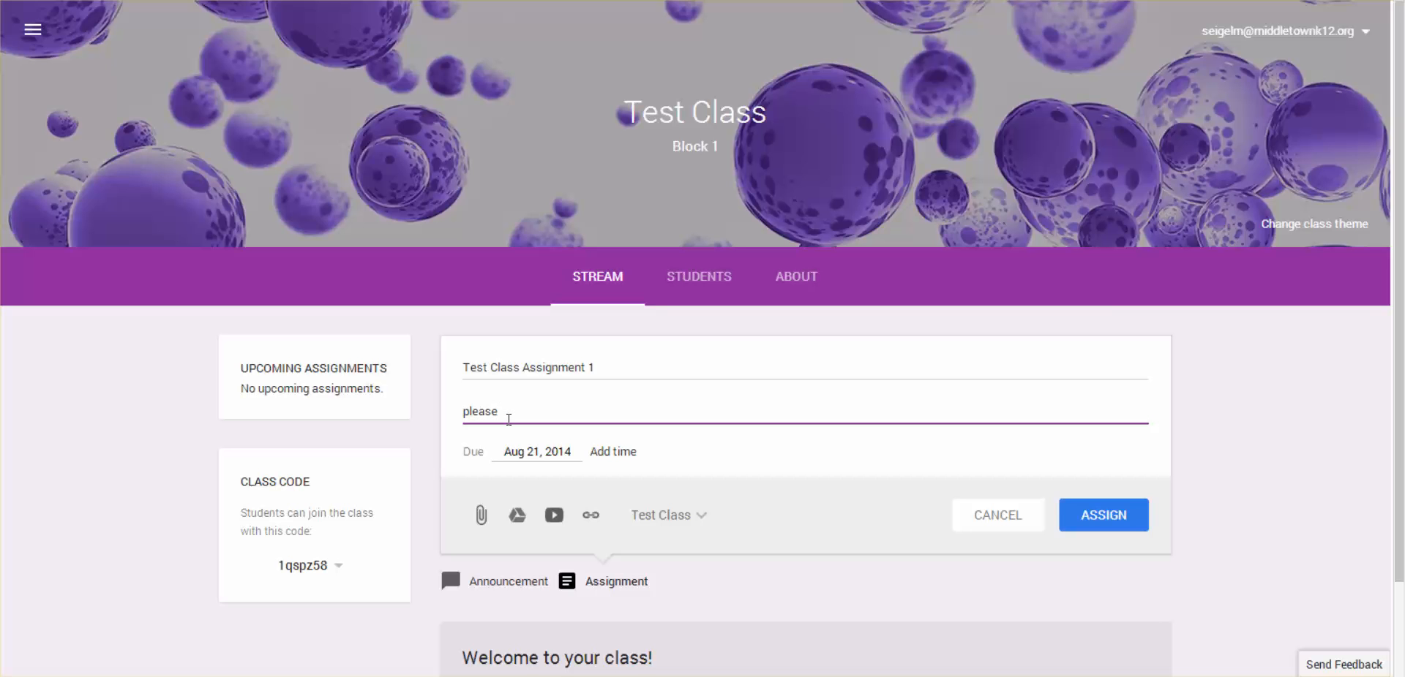
pyautogui.press('BackSpace')
pyautogui.press('BackSpace')
pyautogui.press('BackSpace')
pyautogui.press('BackSpace')
pyautogui.press('BackSpace')
pyautogui.press('BackSpace')
pyautogui.write('no description at this time')
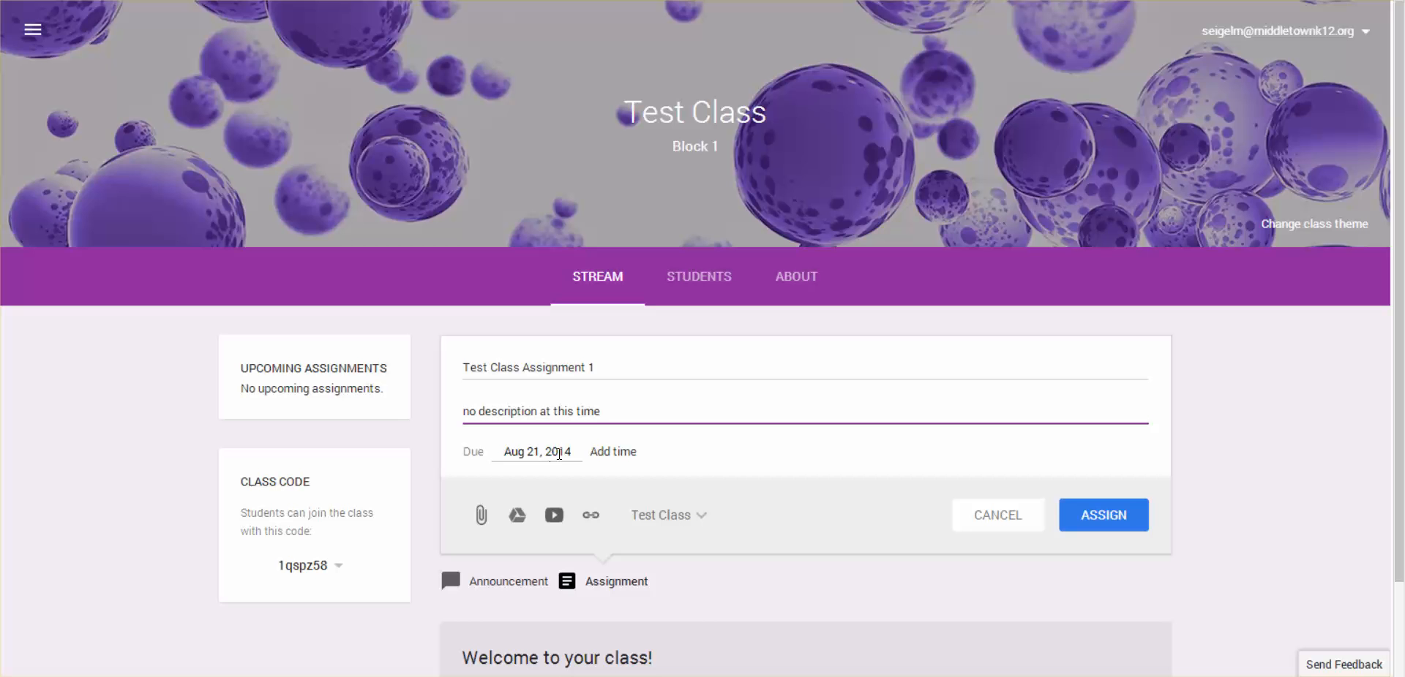
# Set the assignment's due date to Aug 28, 2014 and its due time to 12:00 PM
pyautogui.click(565, 452)
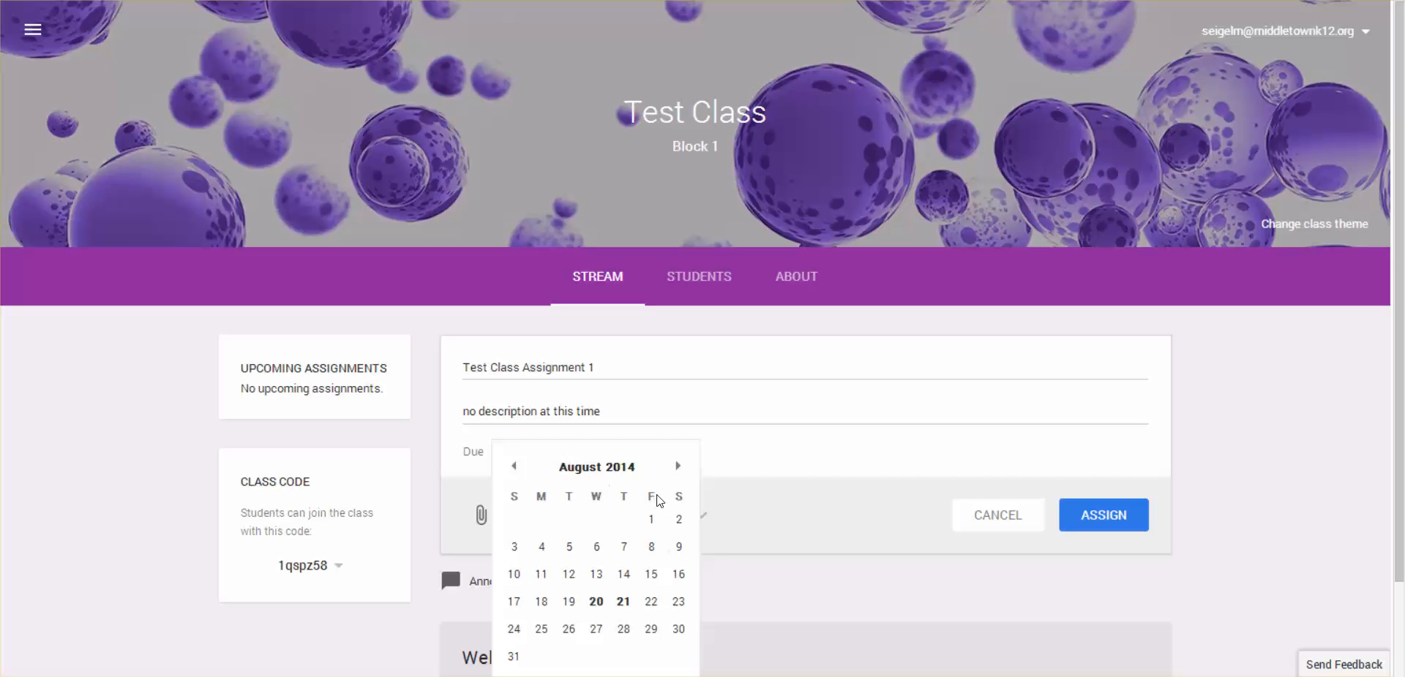
pyautogui.click(623, 631)
pyautogui.click(614, 451)
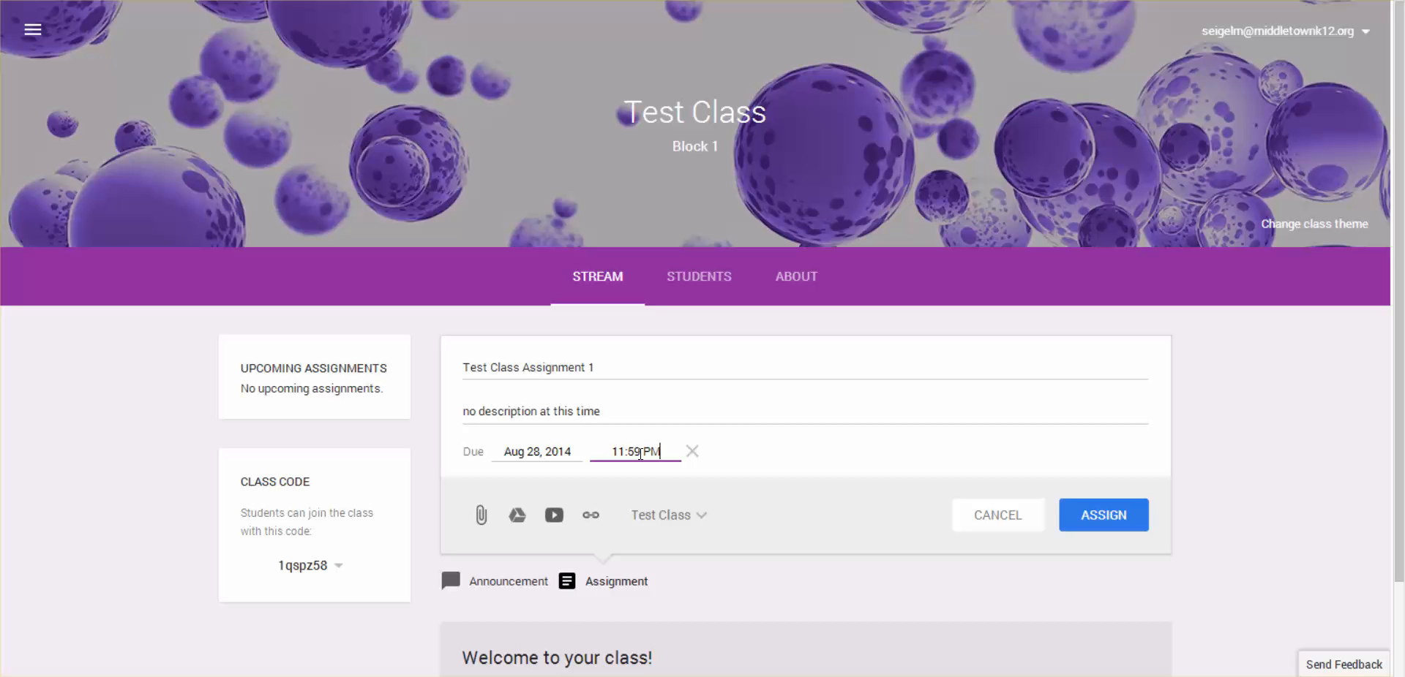
pyautogui.click(640, 452)
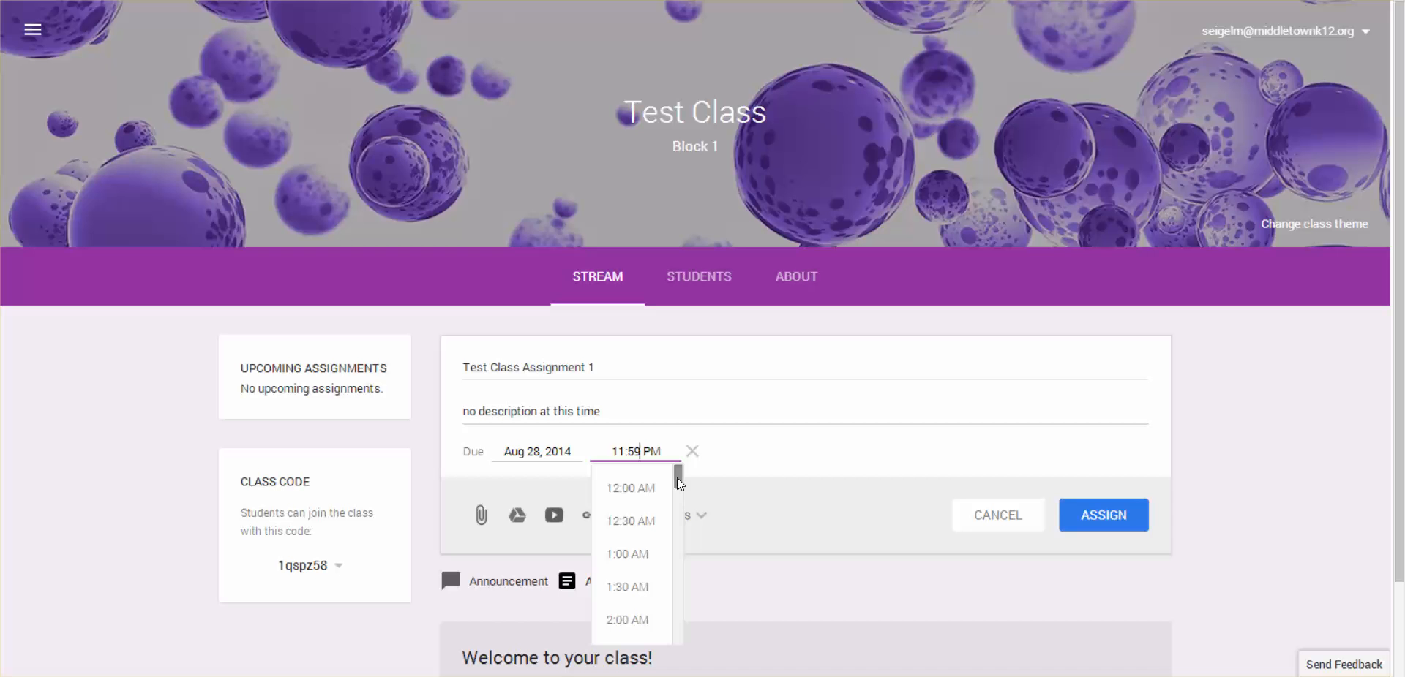
pyautogui.moveTo(679, 483); pyautogui.dragTo(679, 568)
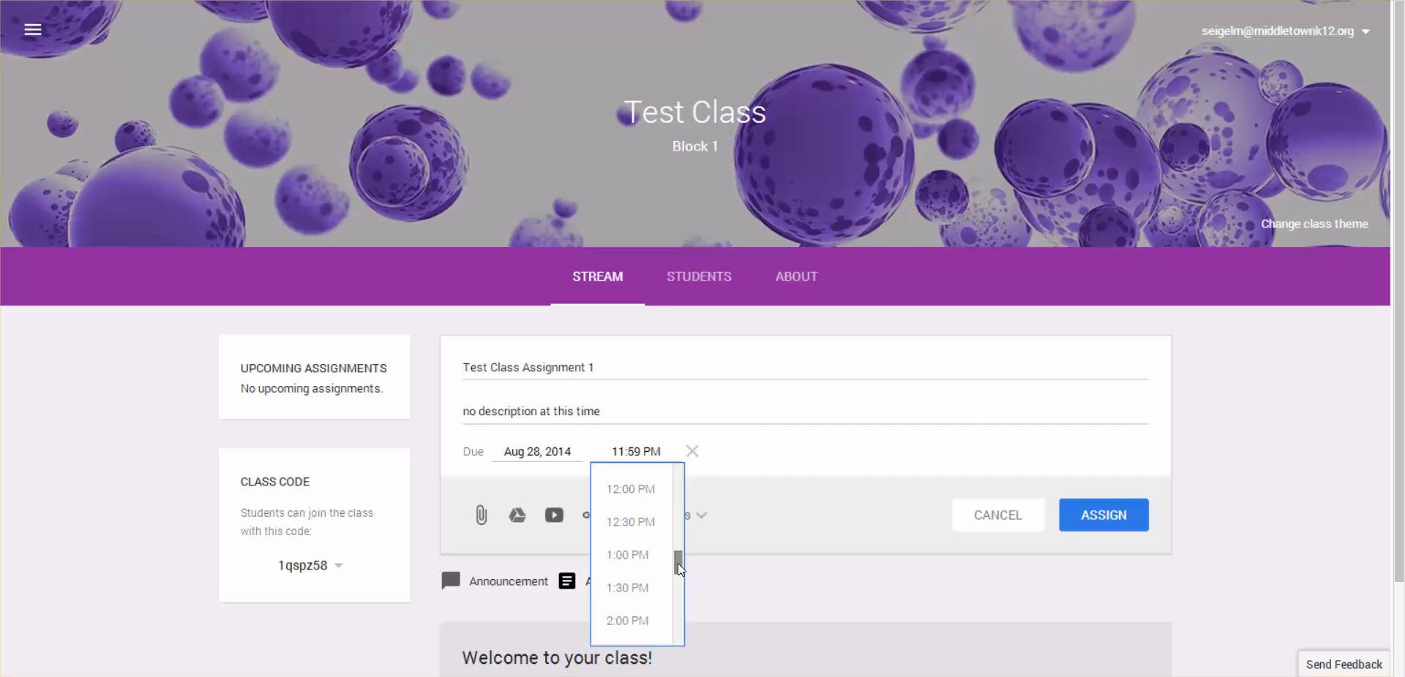
pyautogui.click(626, 490)
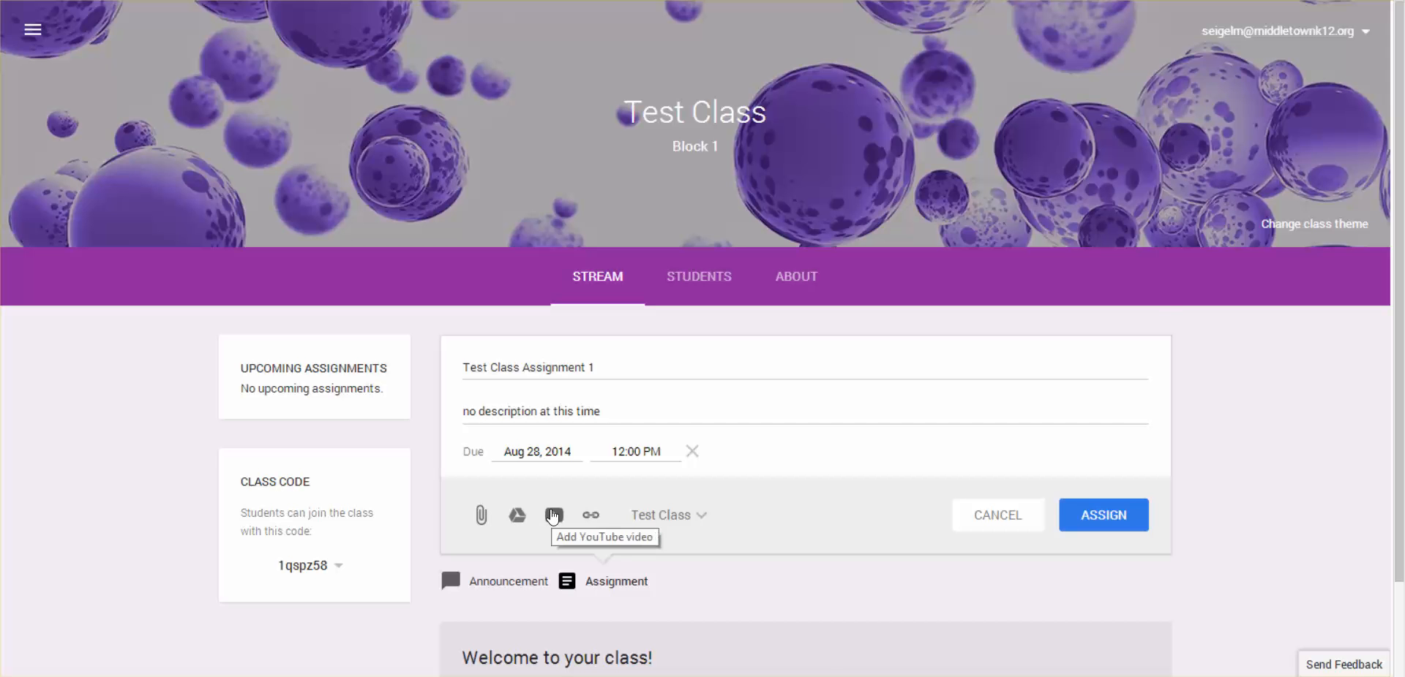
# Search YouTube for "creating chemistry" to find a video for the assignment
pyautogui.click(554, 516)
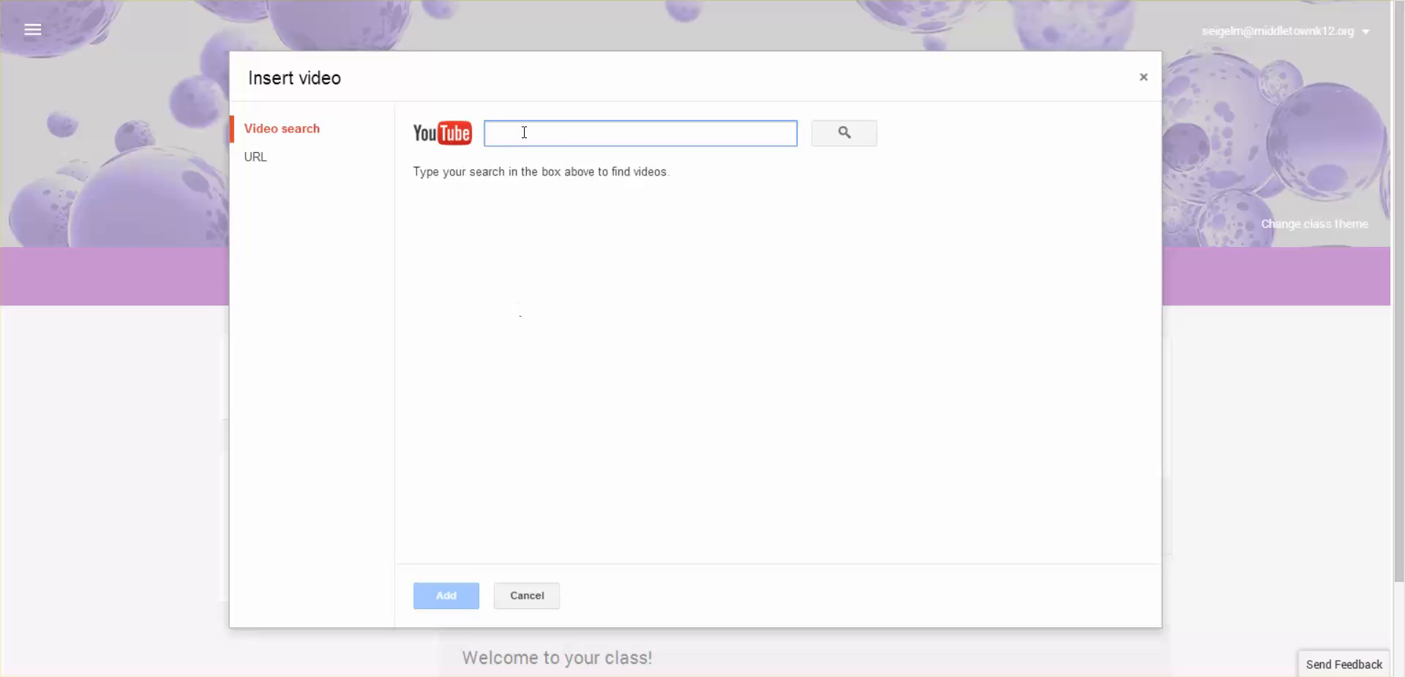
pyautogui.write('cr')
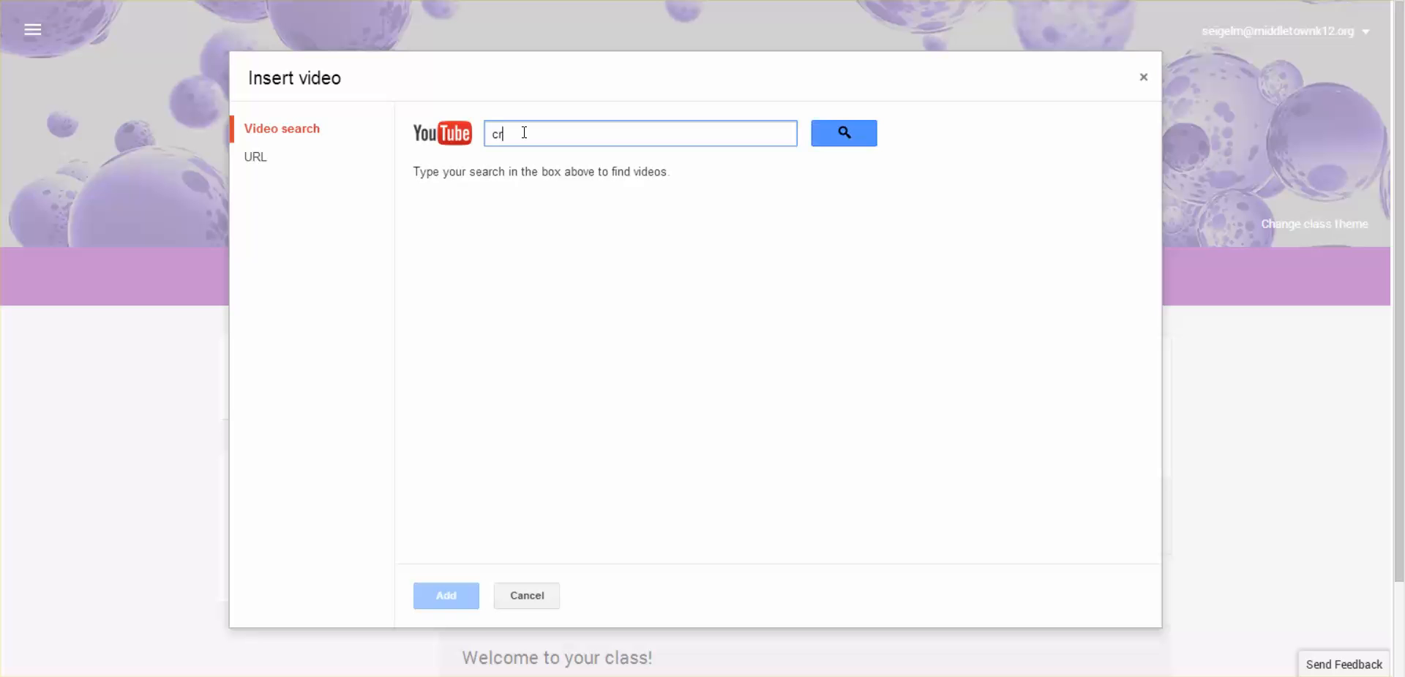
pyautogui.write('eating chemistry')
pyautogui.click(849, 143)
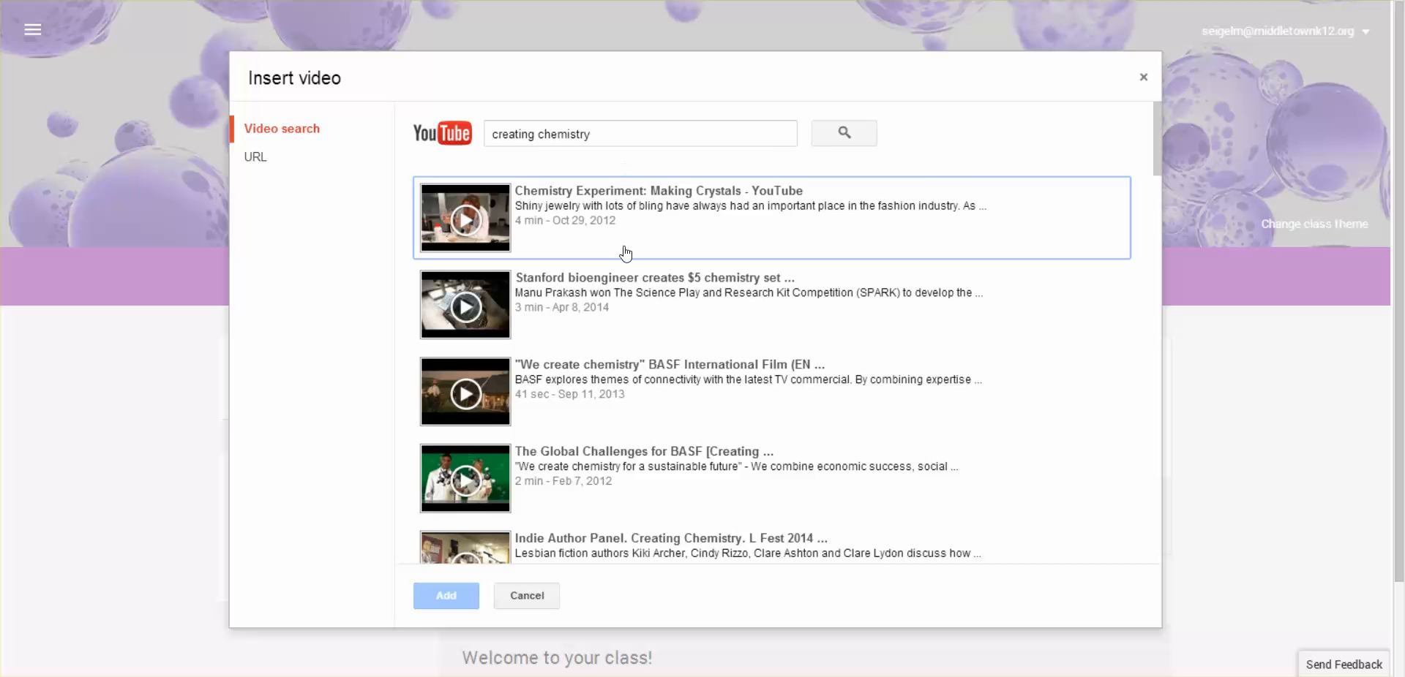
# Find the video "Dry Ice ERUPTIONS! How to Create Experimental ..." in the search results and attach it to the assignment
pyautogui.scroll(-6, 624, 249)
pyautogui.scroll(-10, 624, 252)
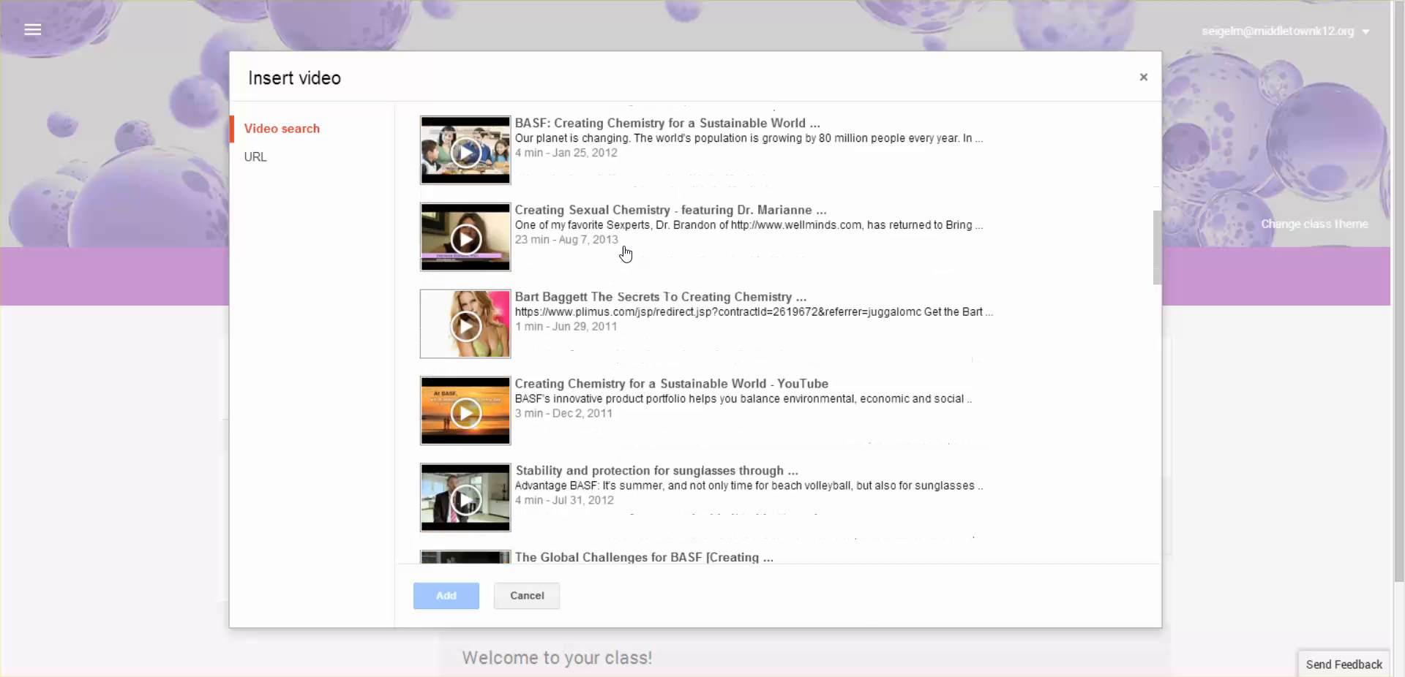
pyautogui.scroll(-10, 624, 252)
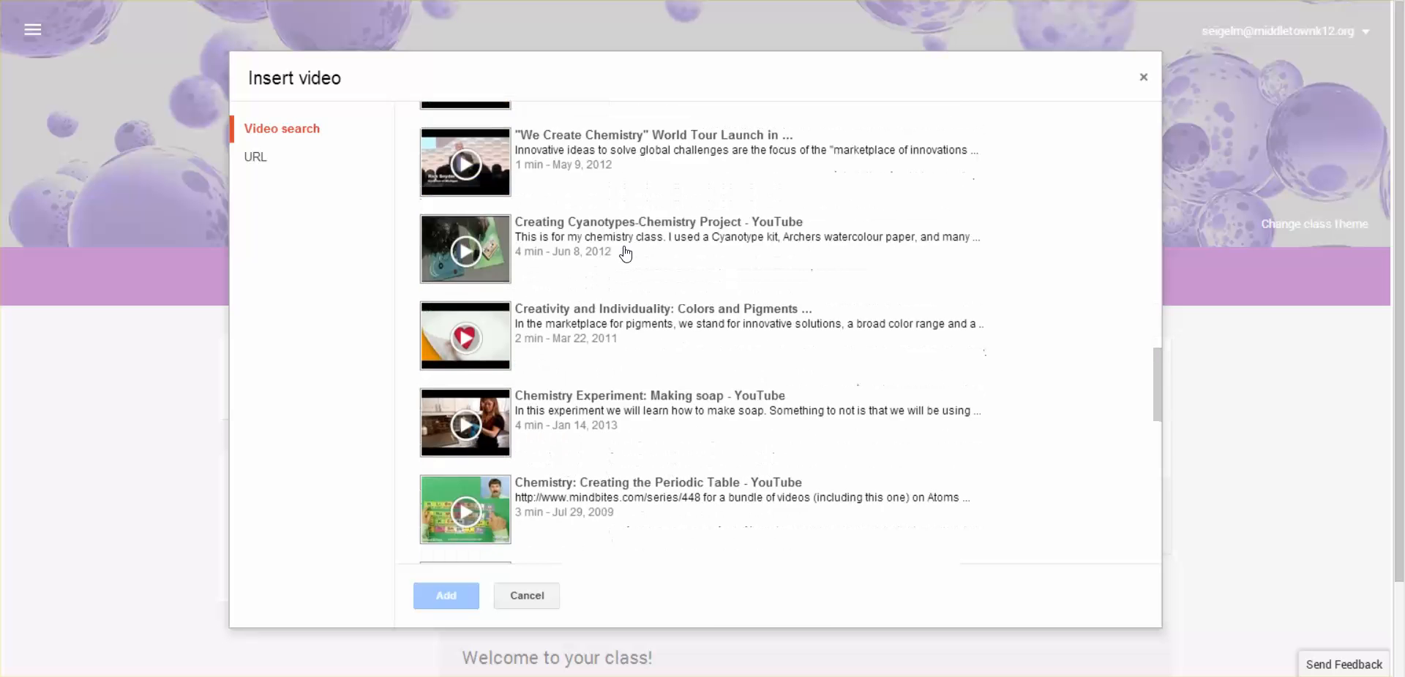
pyautogui.scroll(-10, 624, 252)
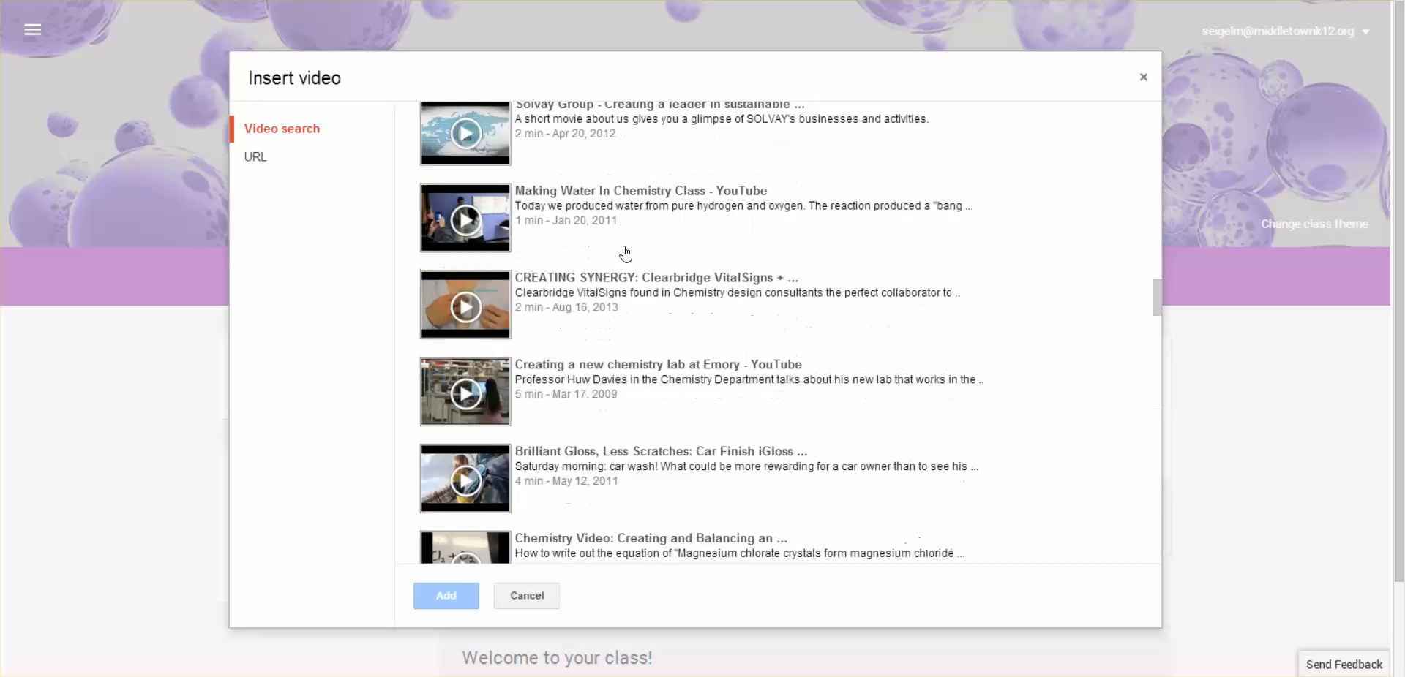
pyautogui.scroll(-9, 632, 256)
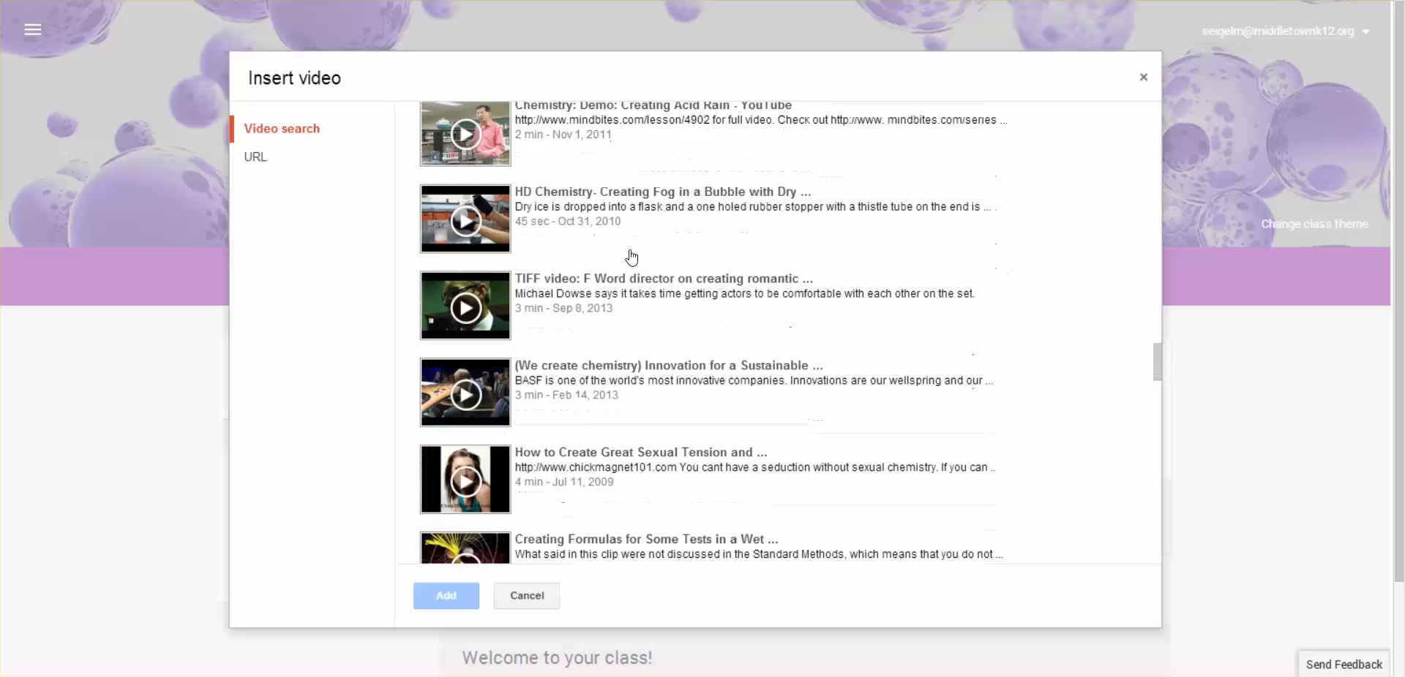
pyautogui.scroll(-5, 631, 256)
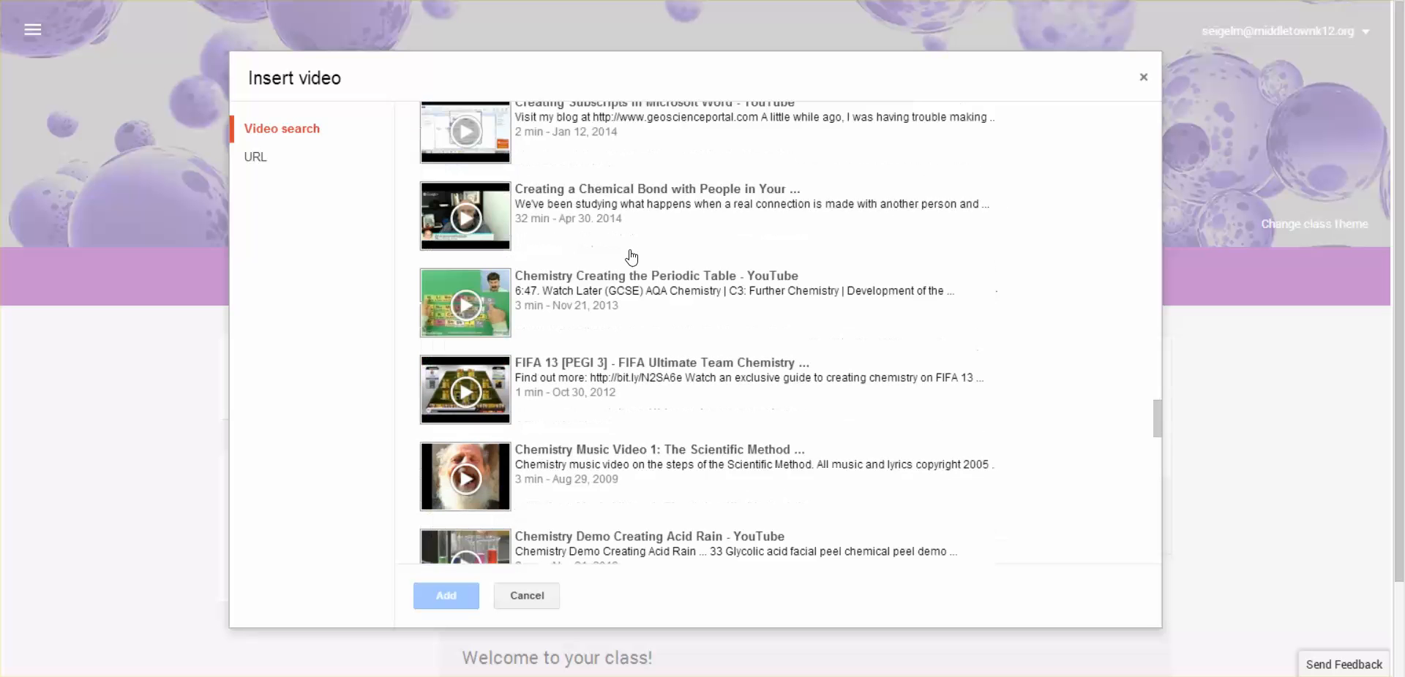
pyautogui.scroll(3, 629, 258)
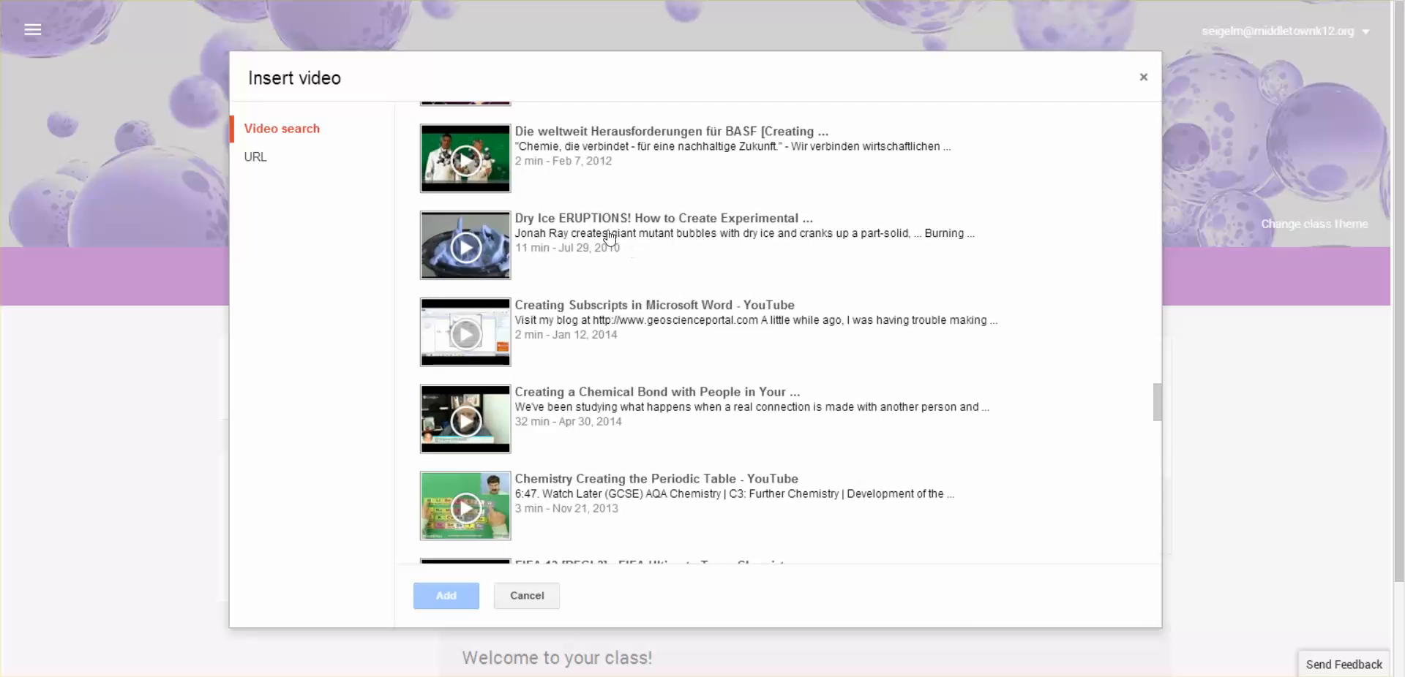
pyautogui.click(598, 225)
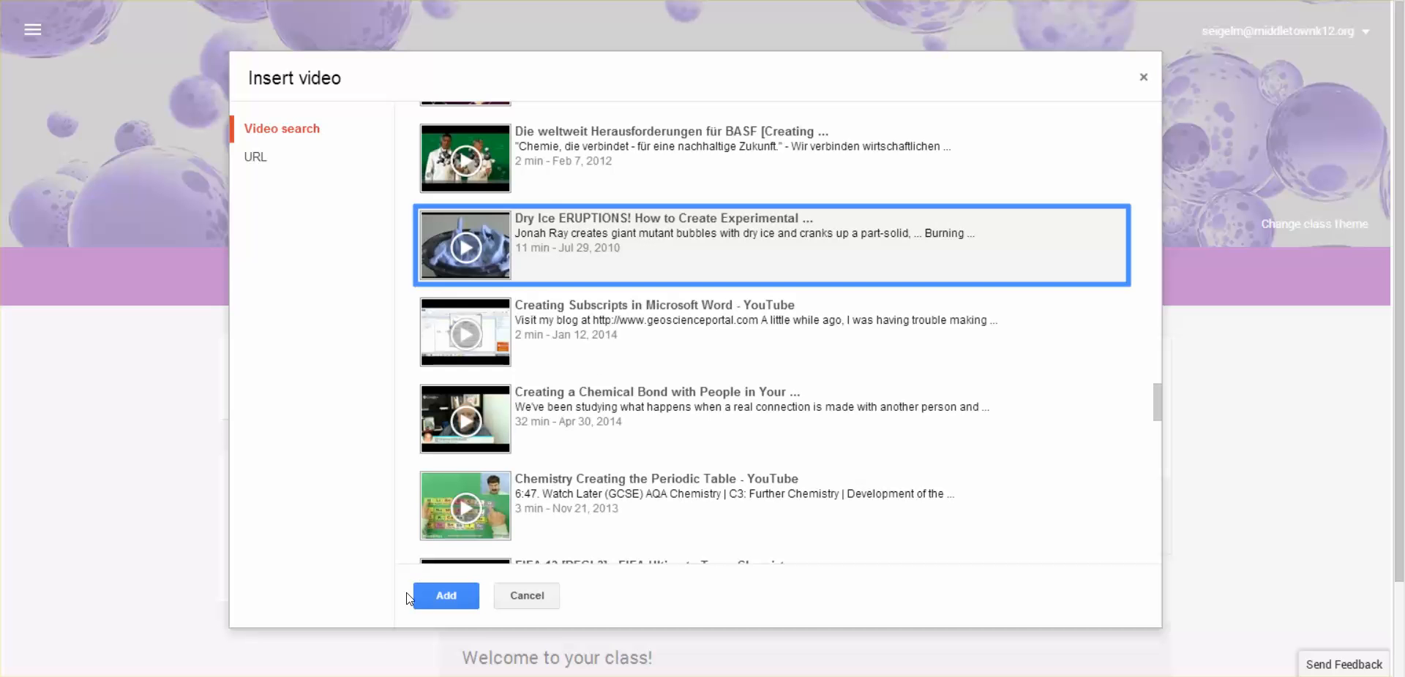
pyautogui.click(441, 595)
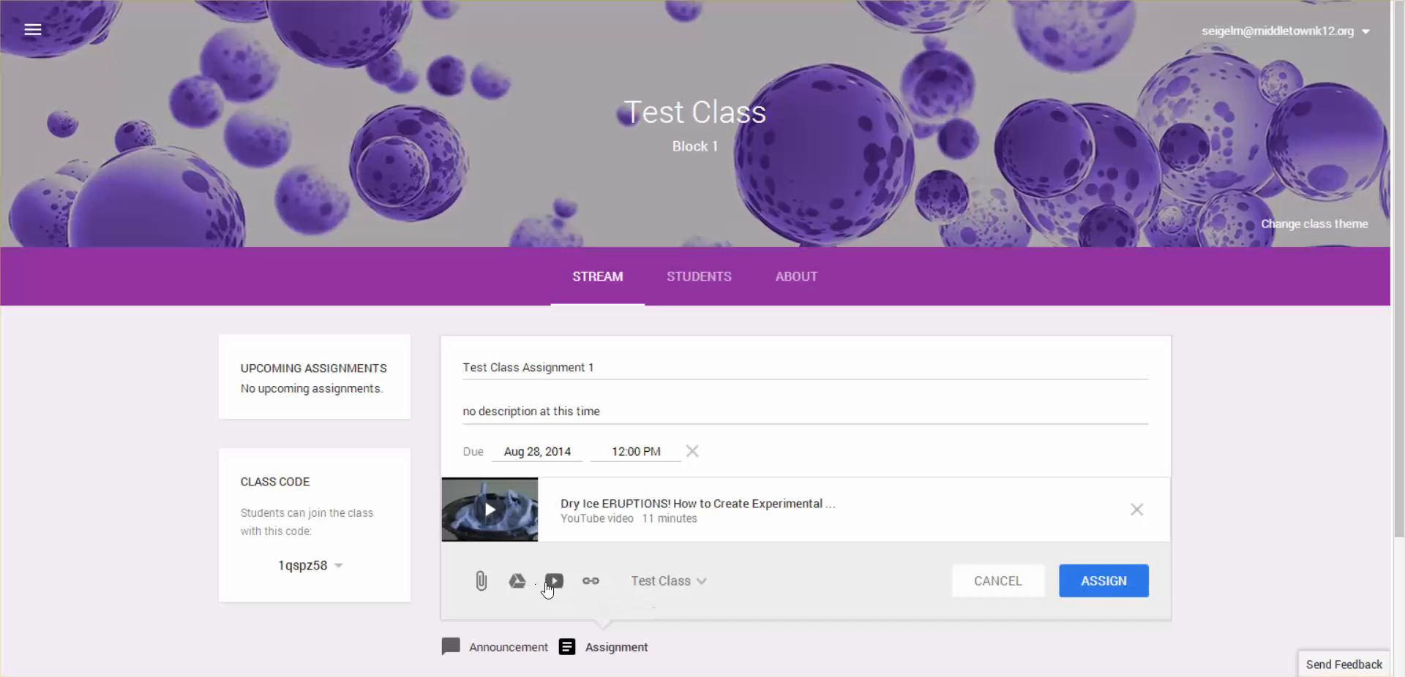
# Attach the "Acid-Base Titration" document from Google Drive to the assignment
pyautogui.click(517, 582)
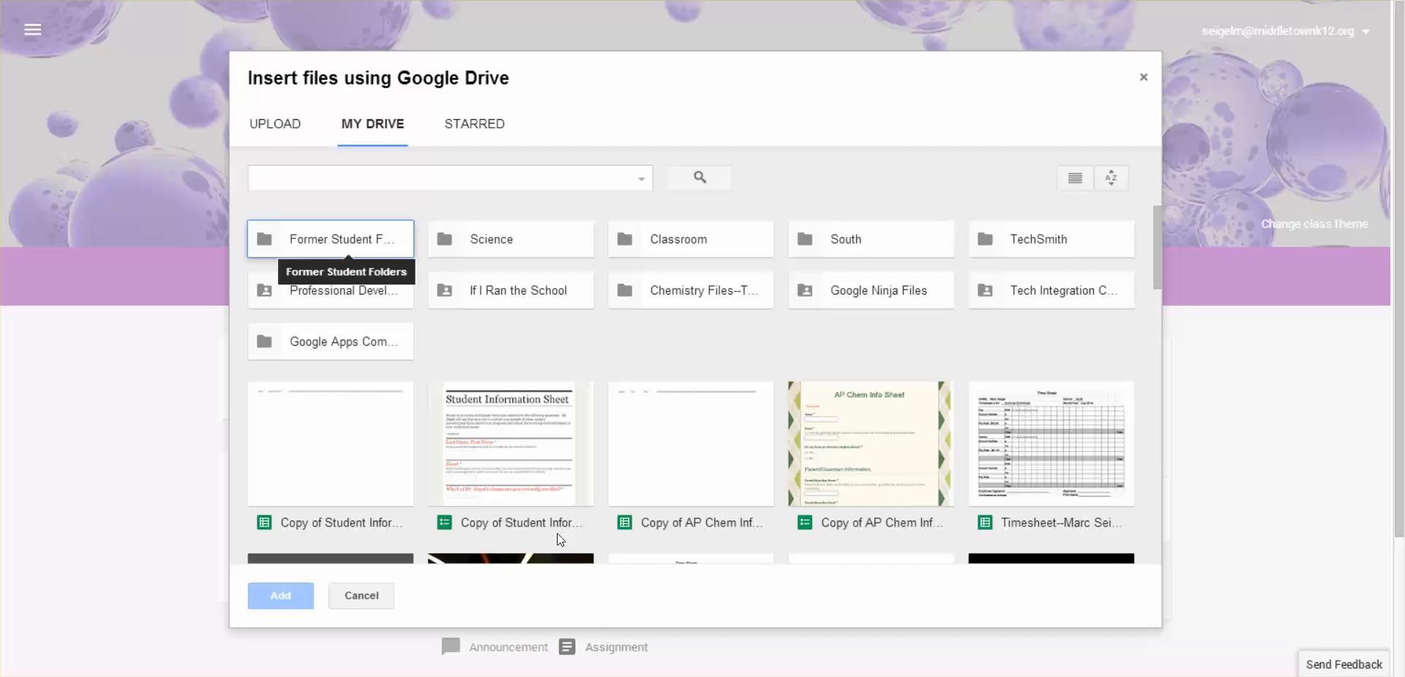
pyautogui.scroll(-3, 831, 385)
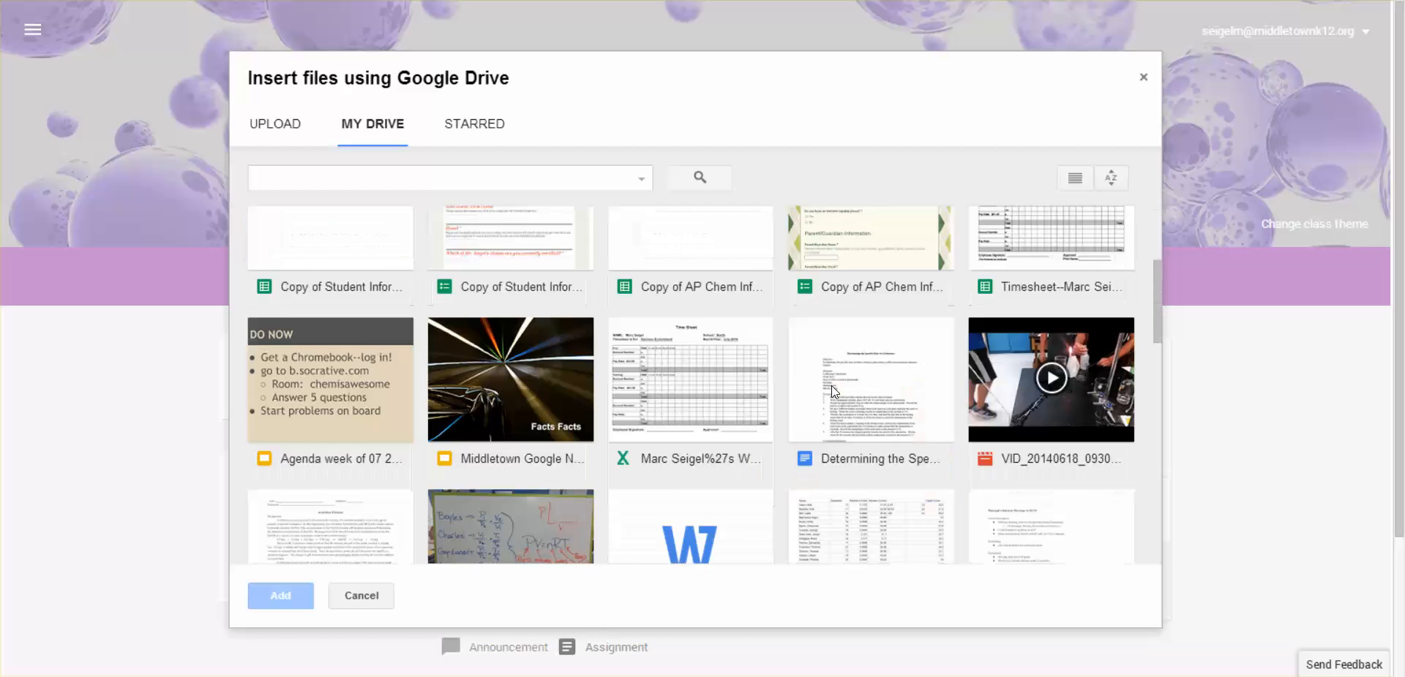
pyautogui.scroll(-3, 831, 385)
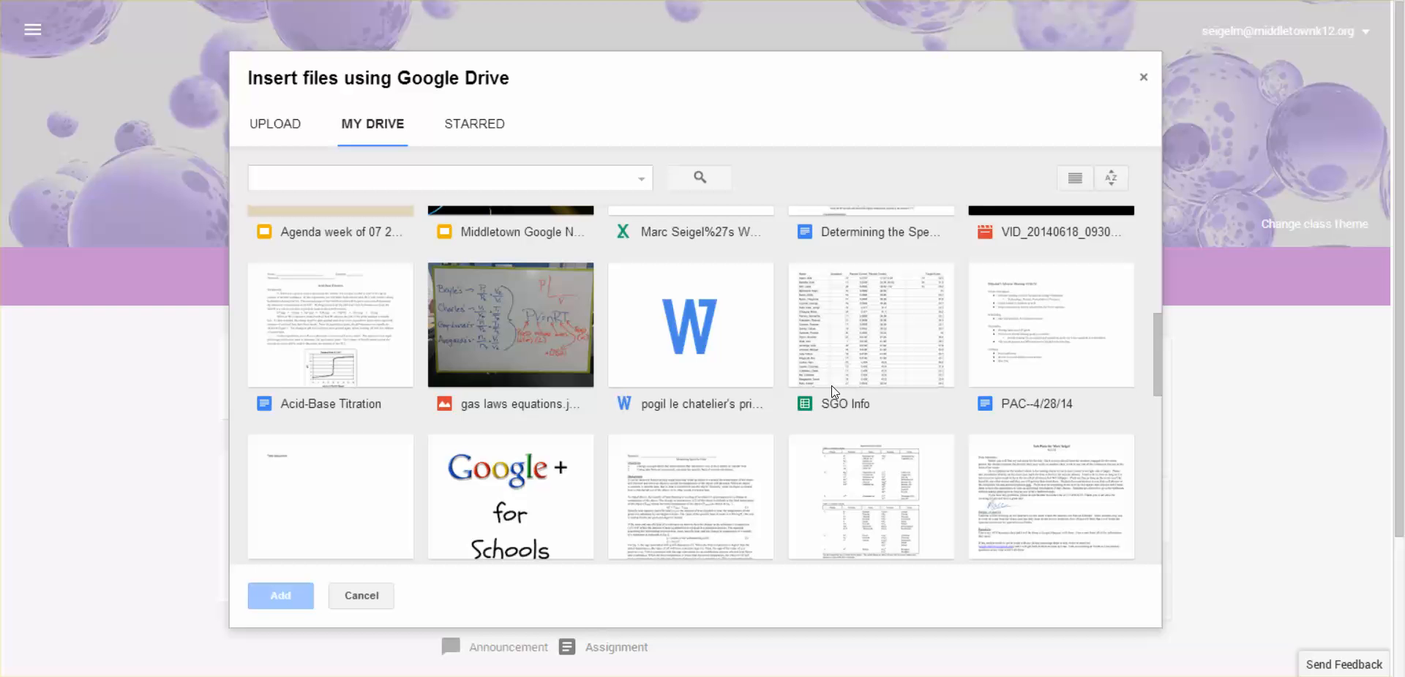
pyautogui.click(287, 330)
pyautogui.click(303, 595)
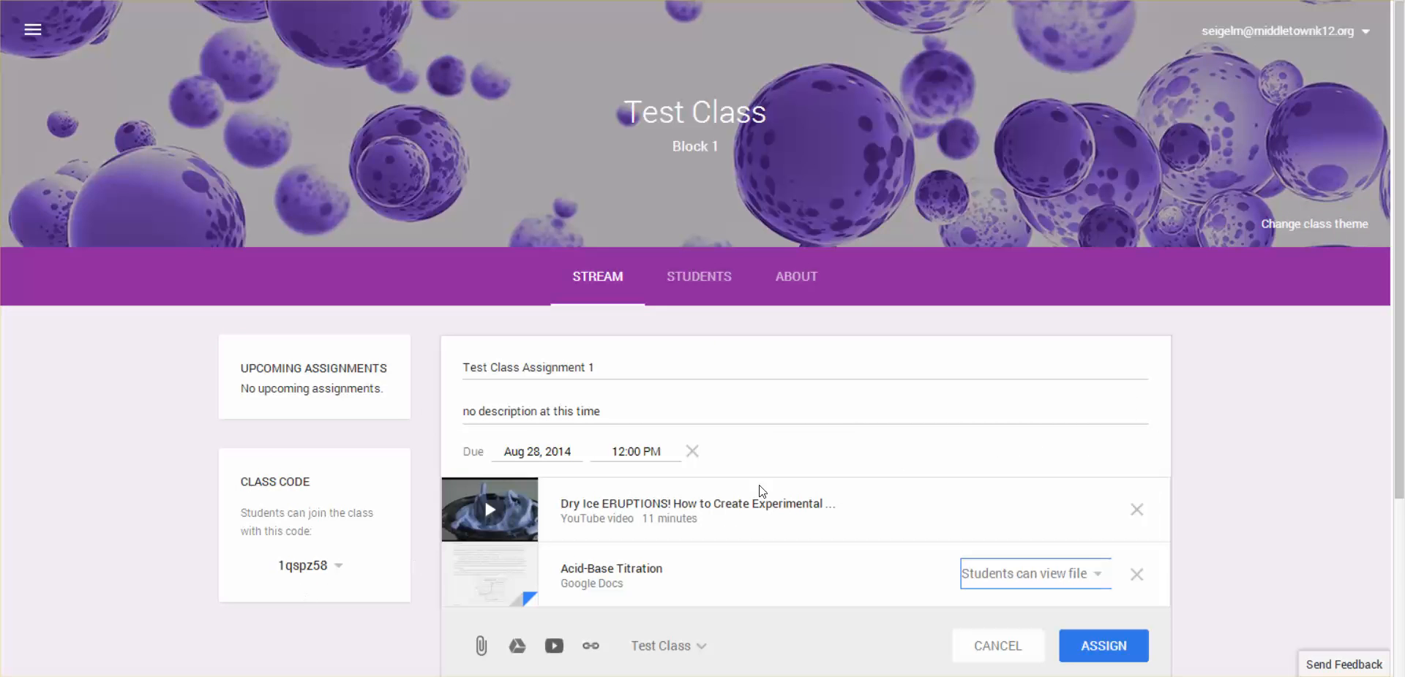
# Choose "Students can view file" as the student access for the Acid-Base Titration document
pyautogui.scroll(-2, 1285, 389)
pyautogui.scroll(-2, 1286, 389)
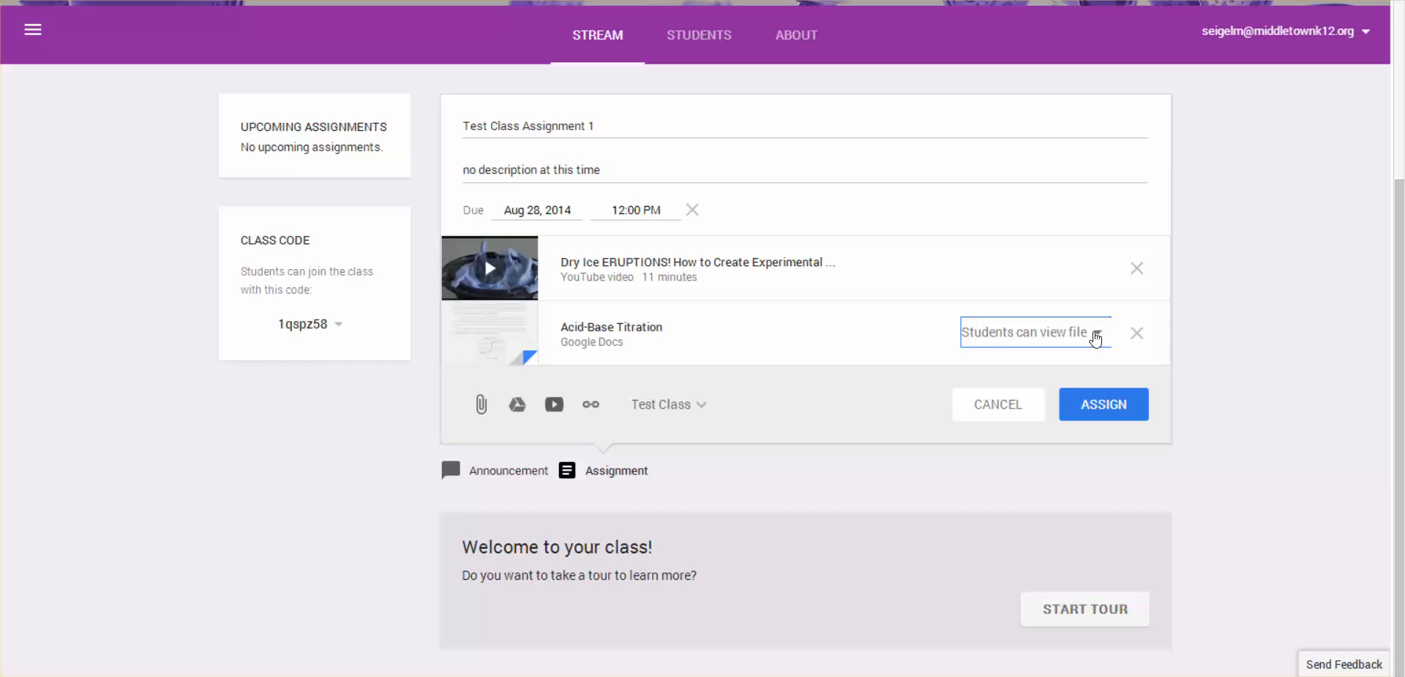
pyautogui.click(1095, 338)
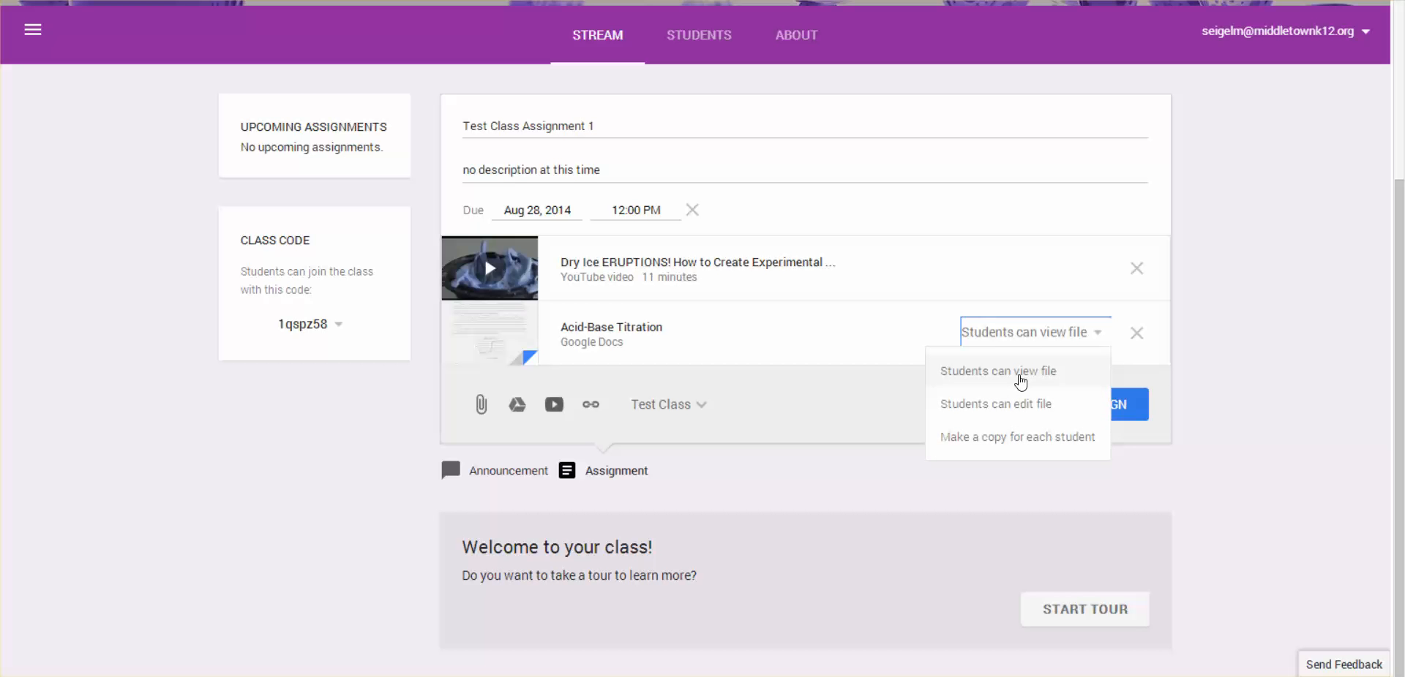
pyautogui.rightClick(1021, 380)
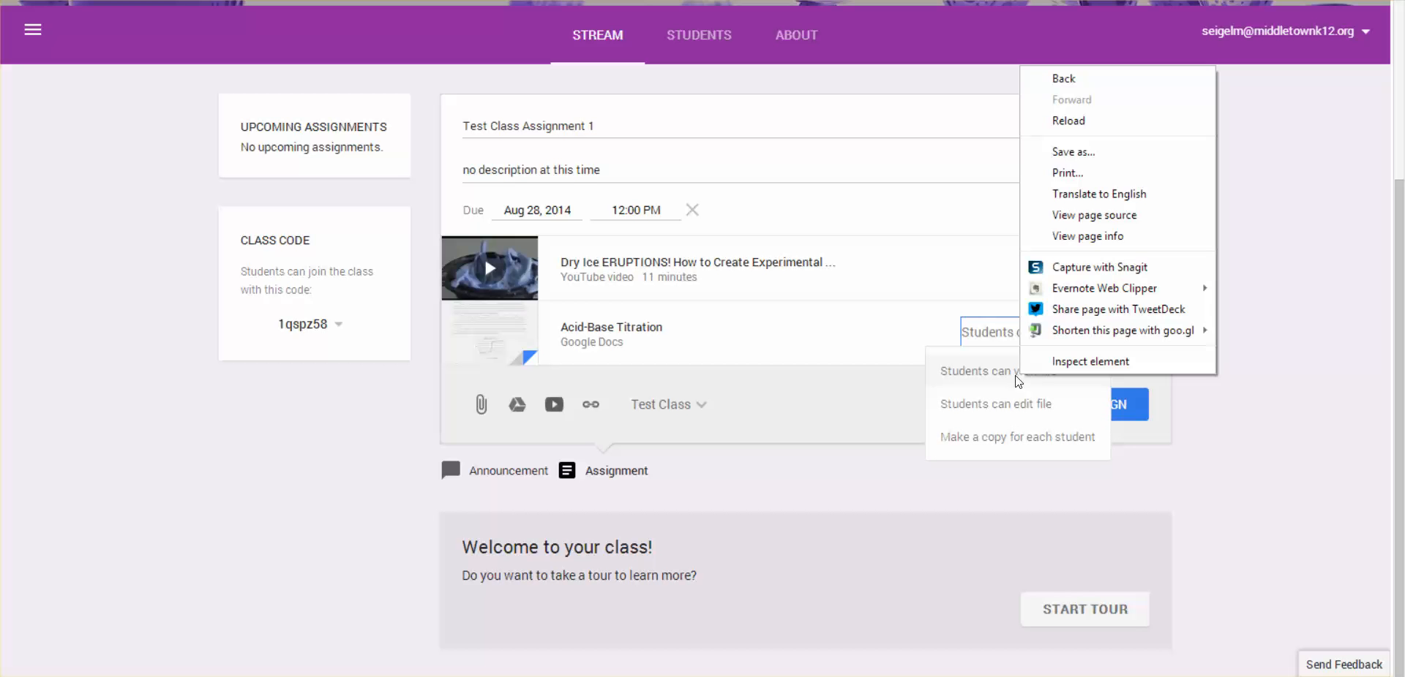
pyautogui.click(951, 373)
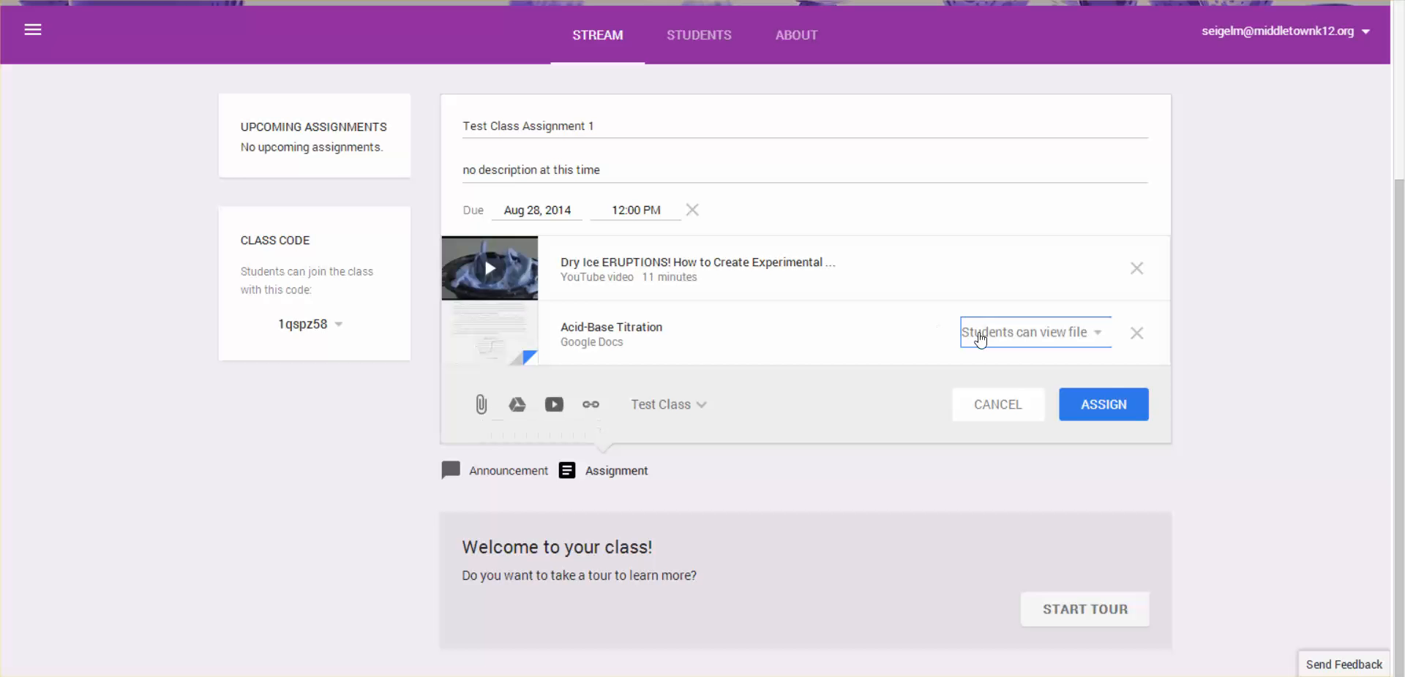
# Assign Test Class Assignment 1 to Test Class
pyautogui.rightClick(1108, 412)
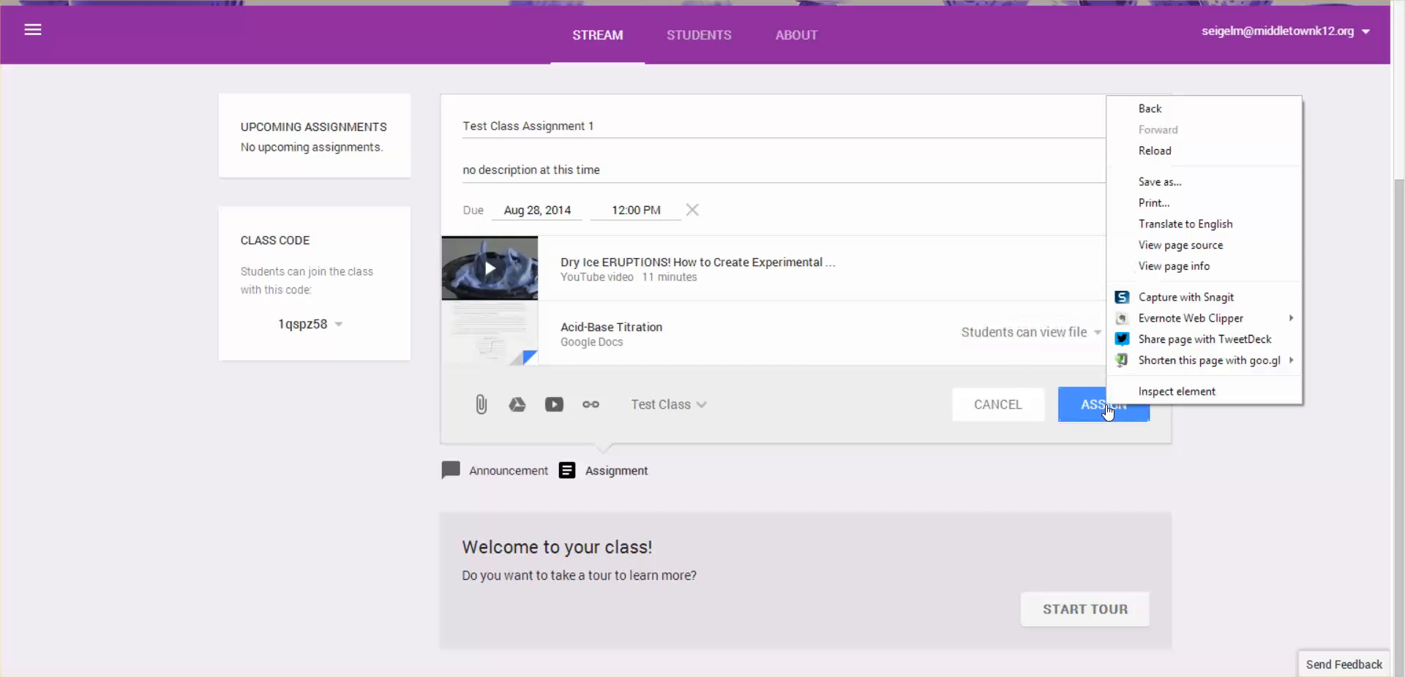
pyautogui.click(1099, 411)
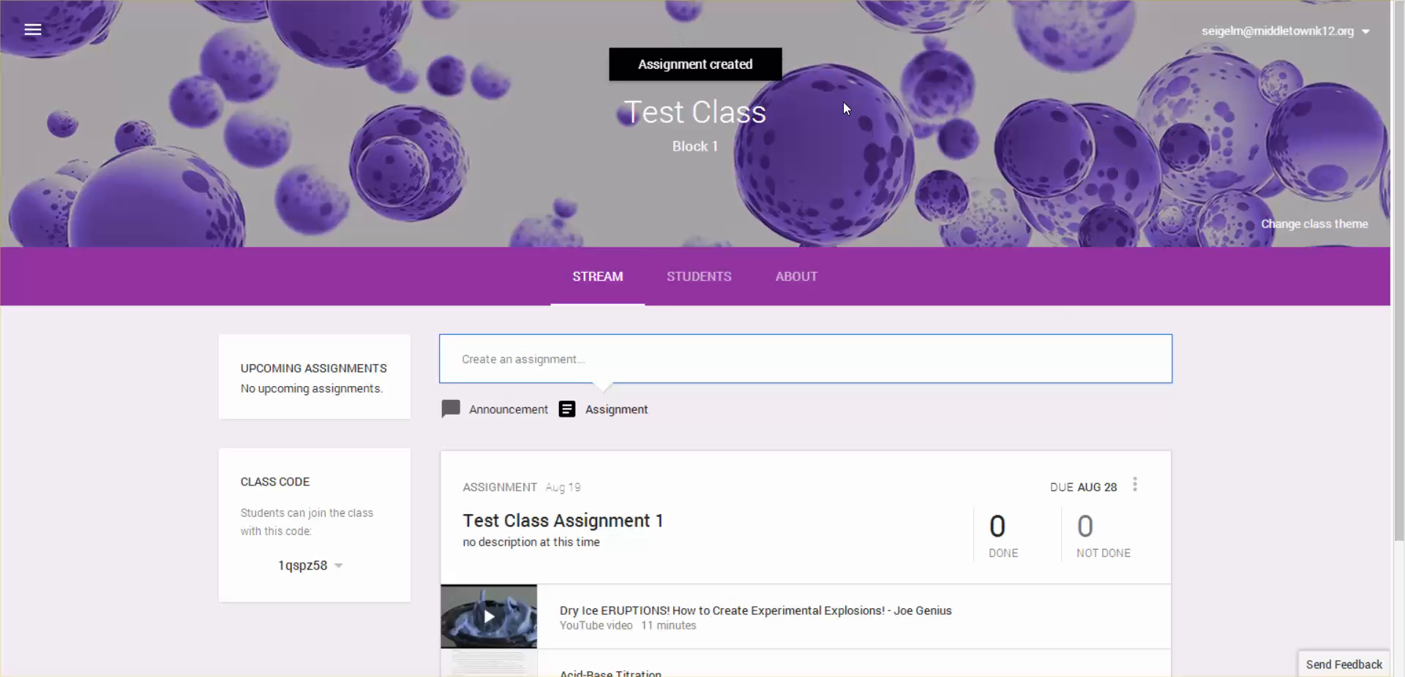
# Look over the posted Test Class Assignment 1 in the stream and open its done submissions
pyautogui.scroll(-2, 1194, 389)
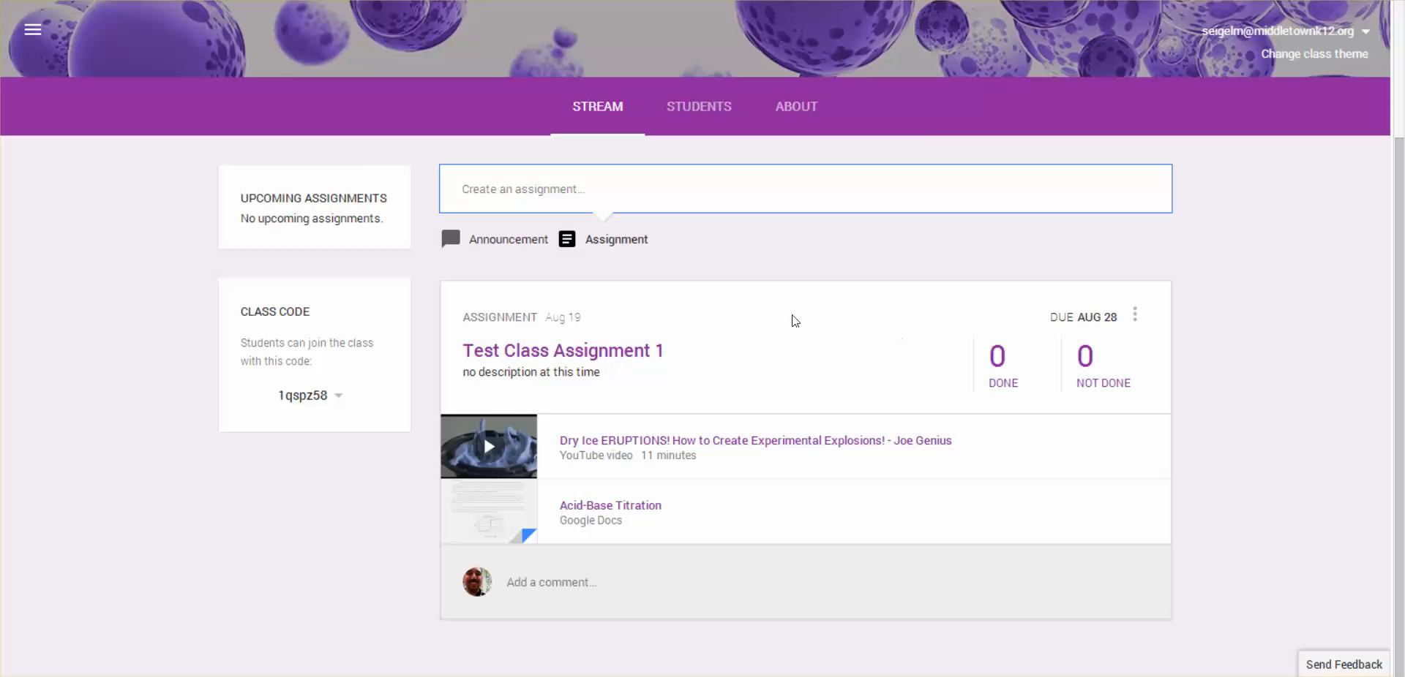
pyautogui.scroll(3, 358, 163)
pyautogui.scroll(-3, 354, 159)
pyautogui.click(997, 377)
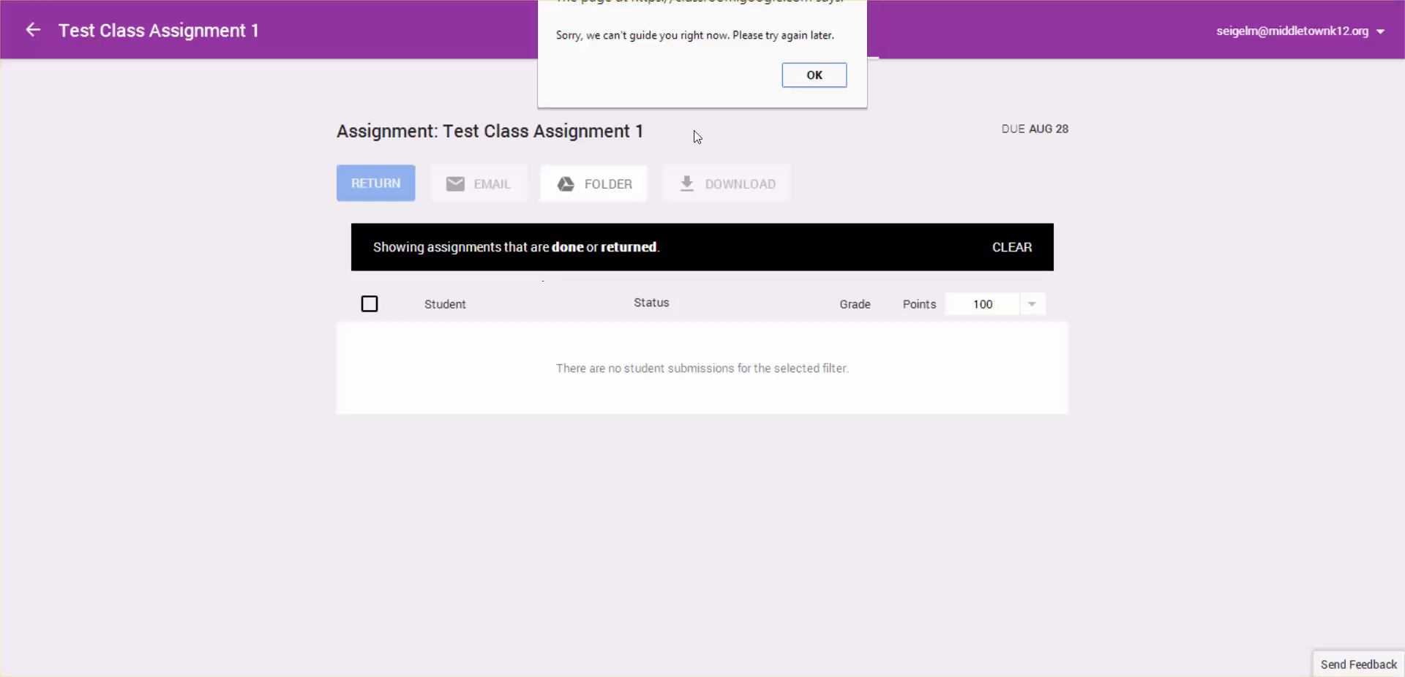
# Dismiss the alert and check the points options for Test Class Assignment 1
pyautogui.click(806, 76)
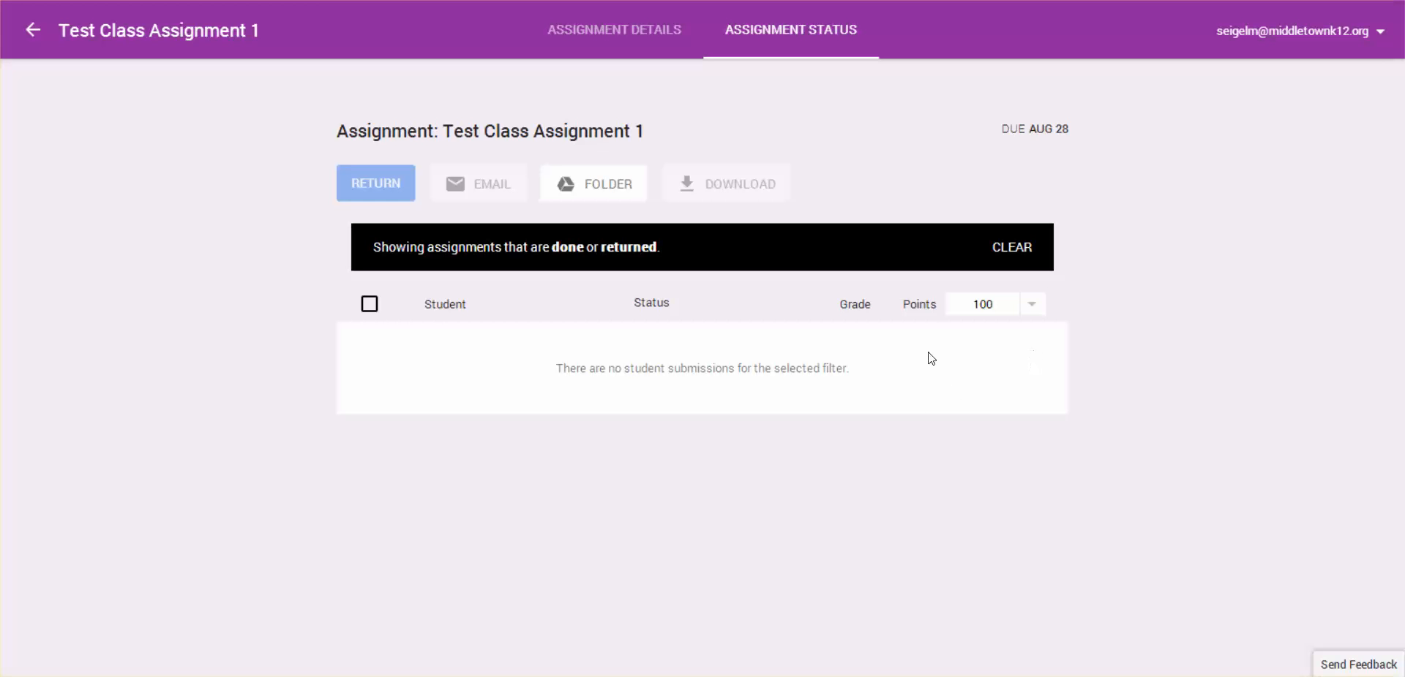
pyautogui.click(1031, 307)
pyautogui.click(1032, 311)
# Return to the Classroom home page and open the Google Drive folder of Test Class Block 1
pyautogui.click(33, 30)
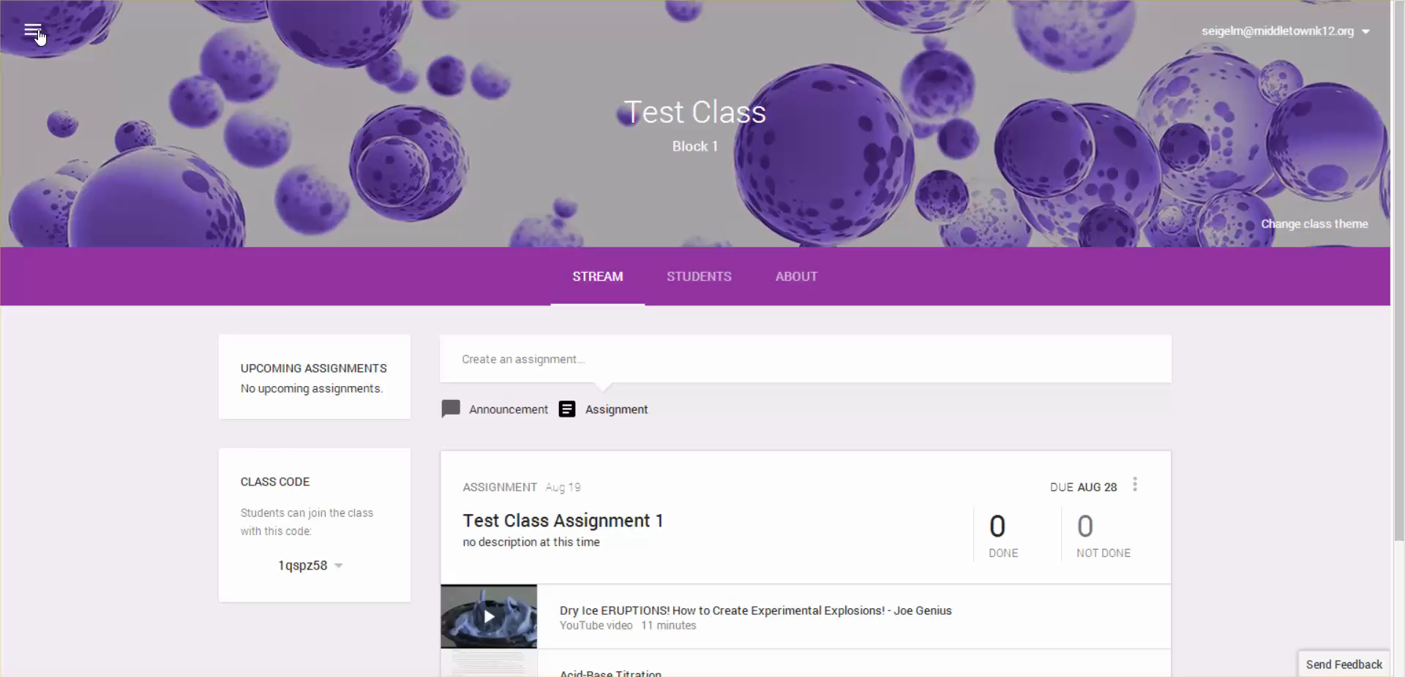
pyautogui.click(34, 33)
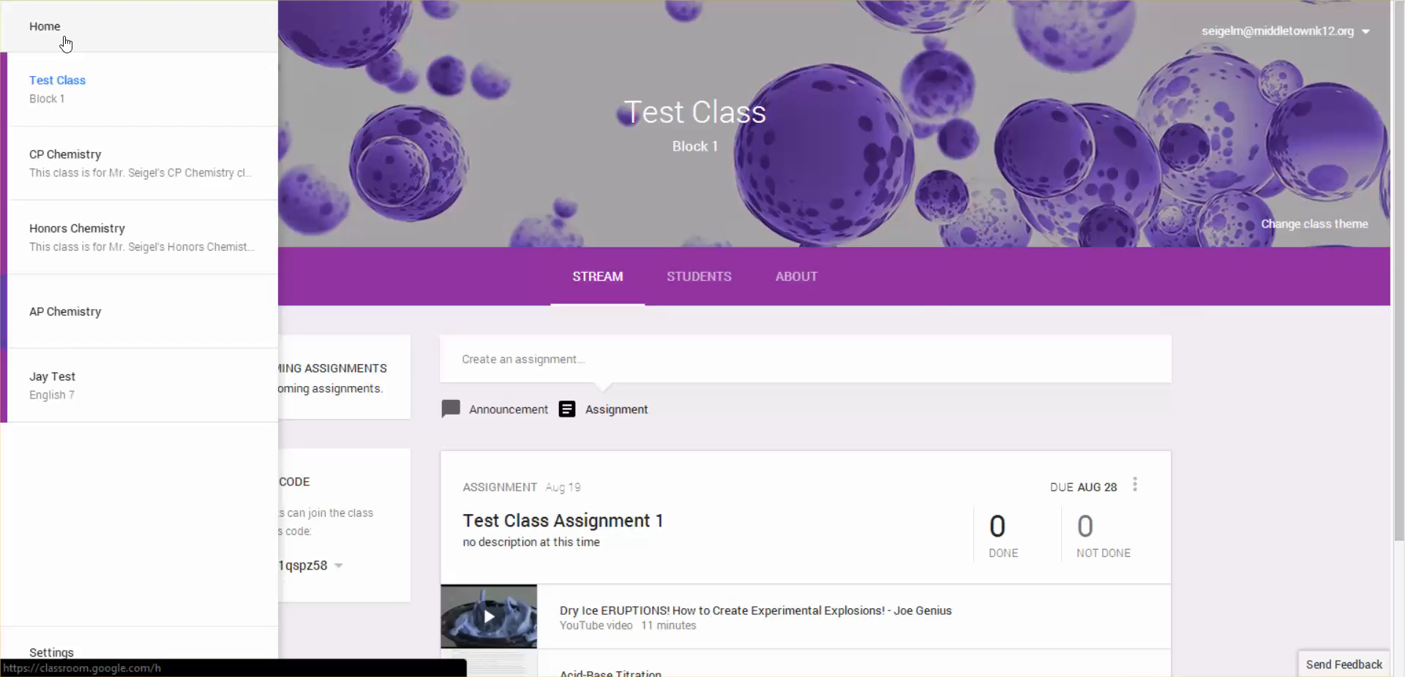
pyautogui.click(65, 43)
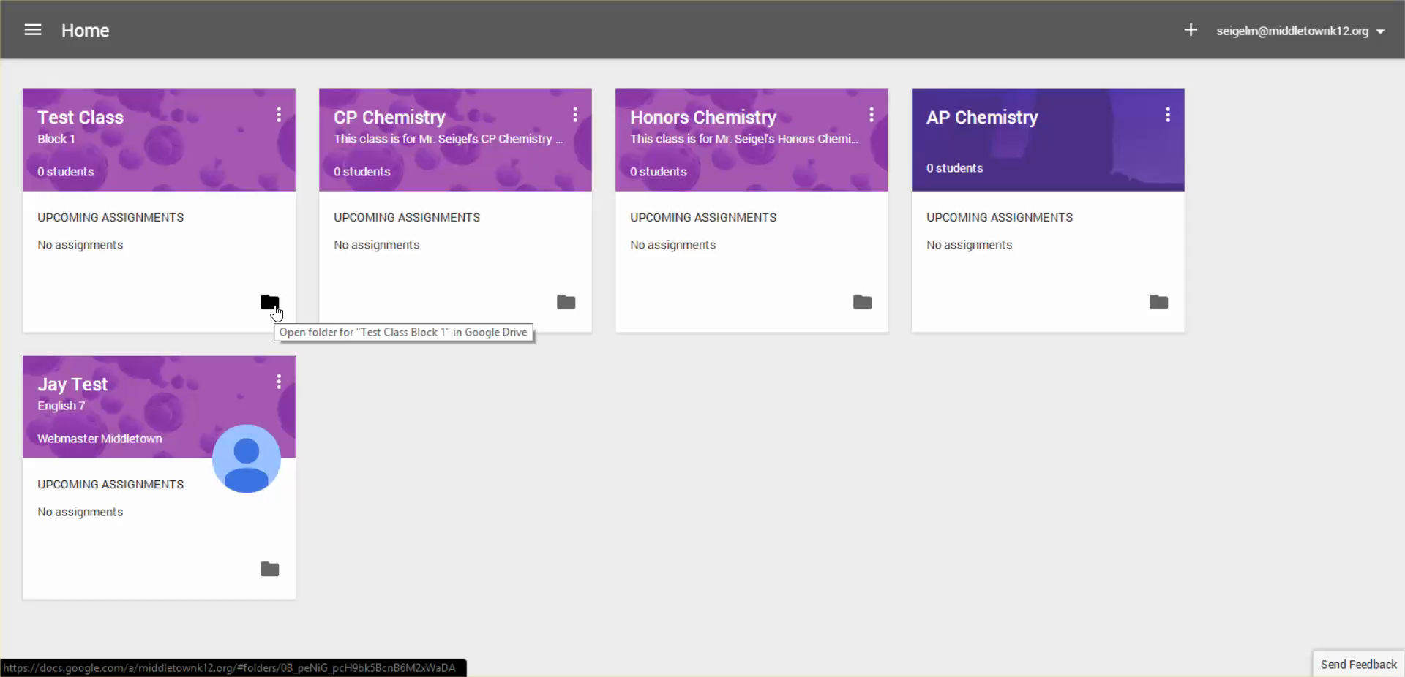
pyautogui.rightClick(276, 313)
pyautogui.click(271, 304)
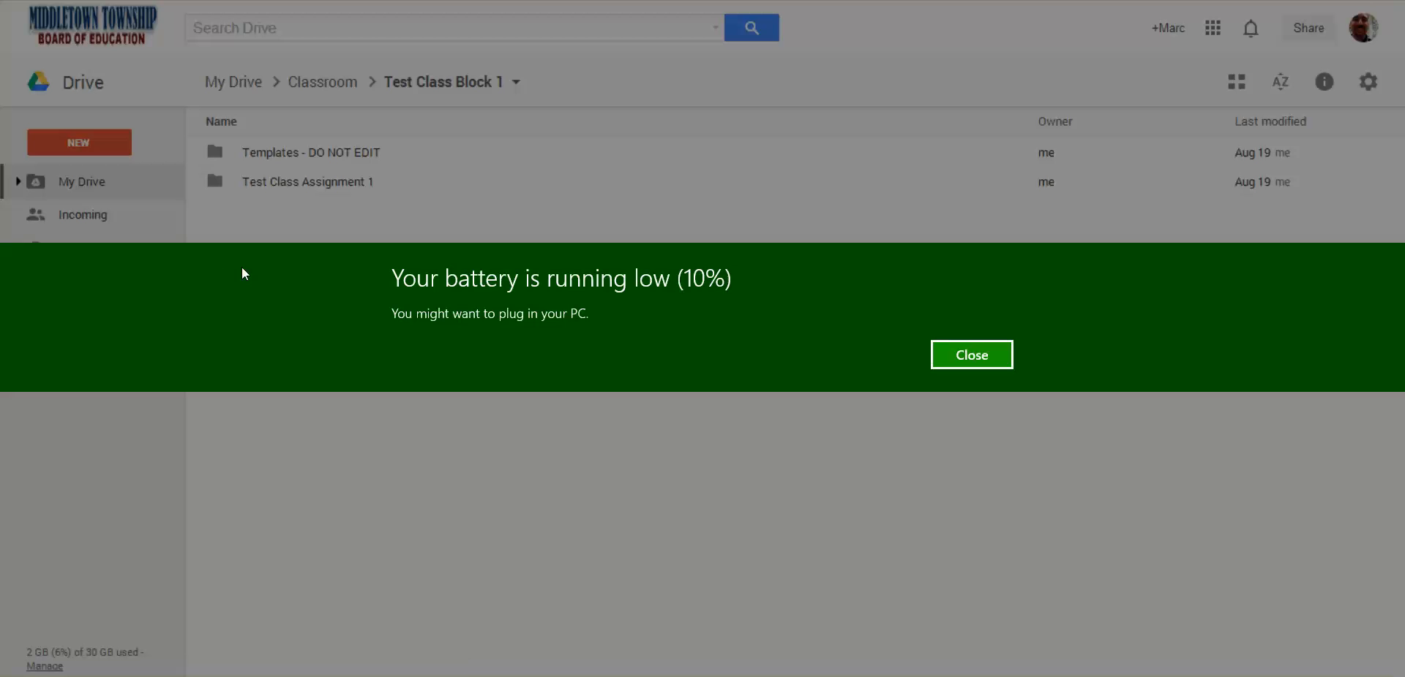
pyautogui.click(963, 352)
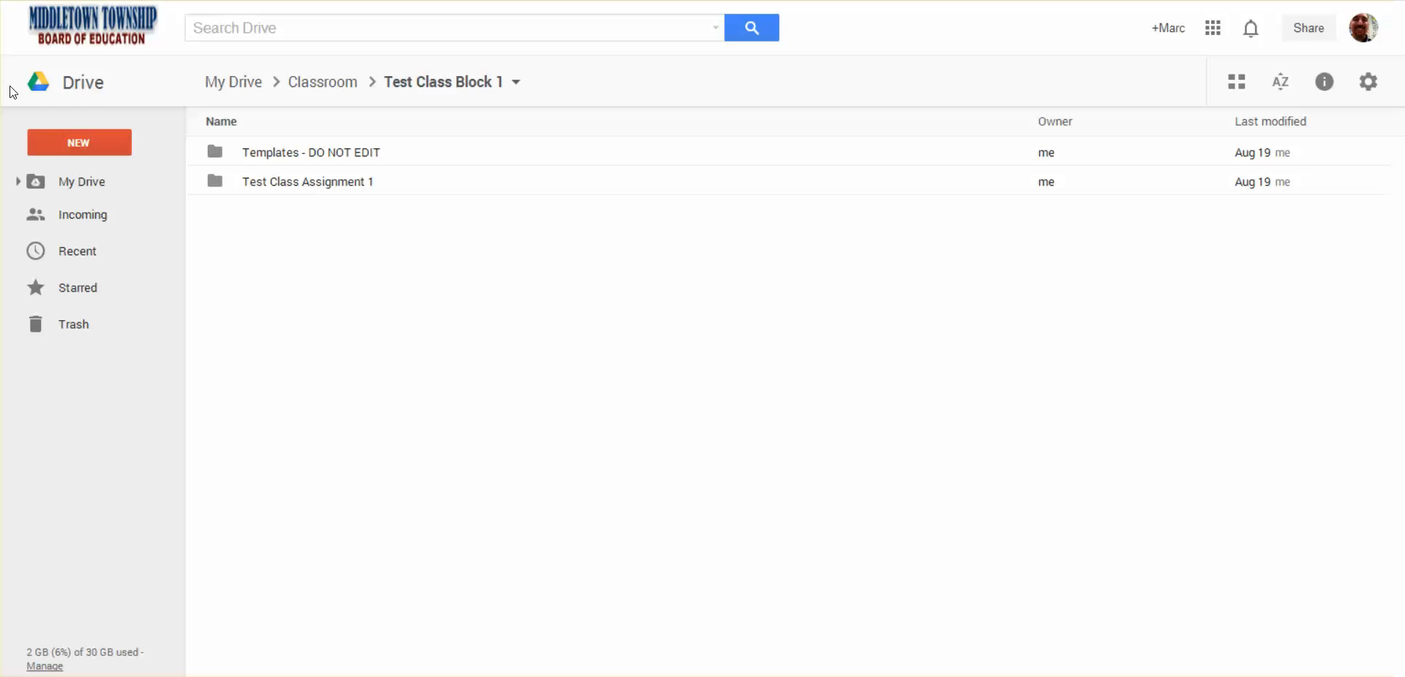
# Expand My Drive, Classroom and Test Class Block 1 in the folder tree and open the Test Class Assignment 1 folder
pyautogui.click(20, 183)
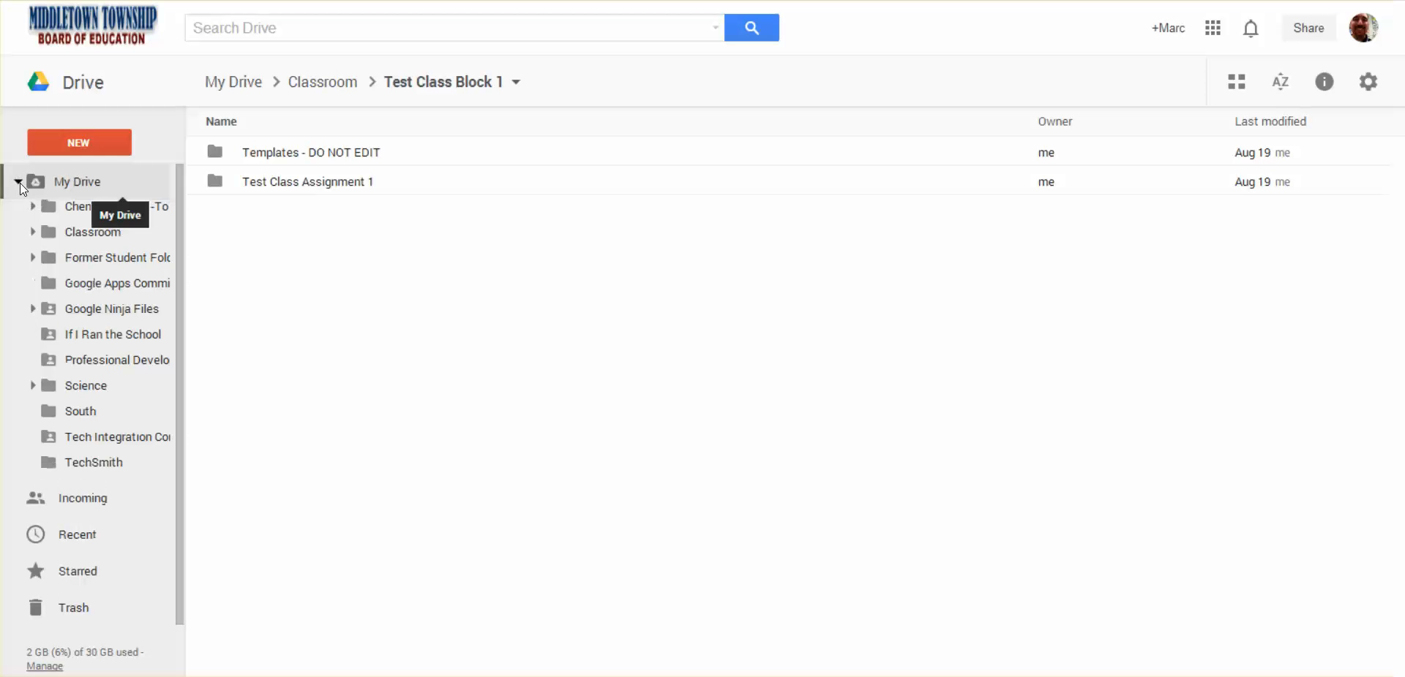
pyautogui.click(32, 232)
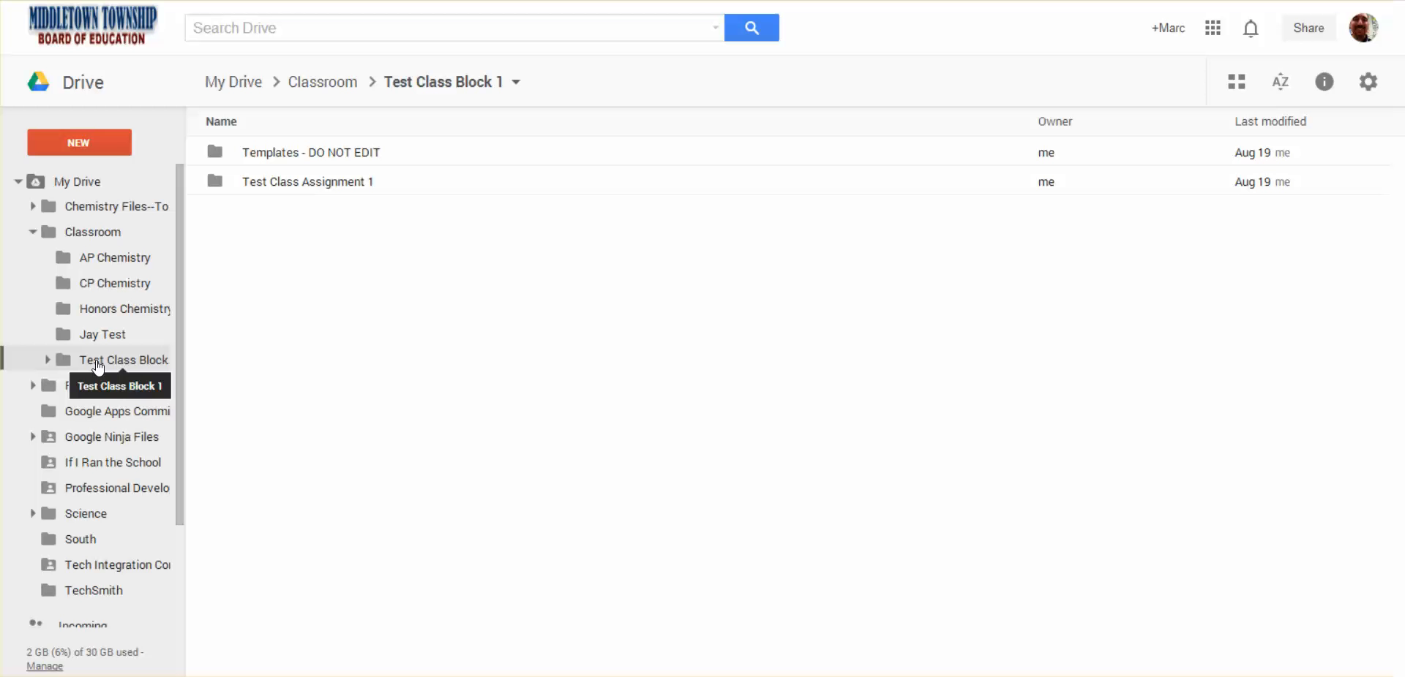
pyautogui.click(47, 360)
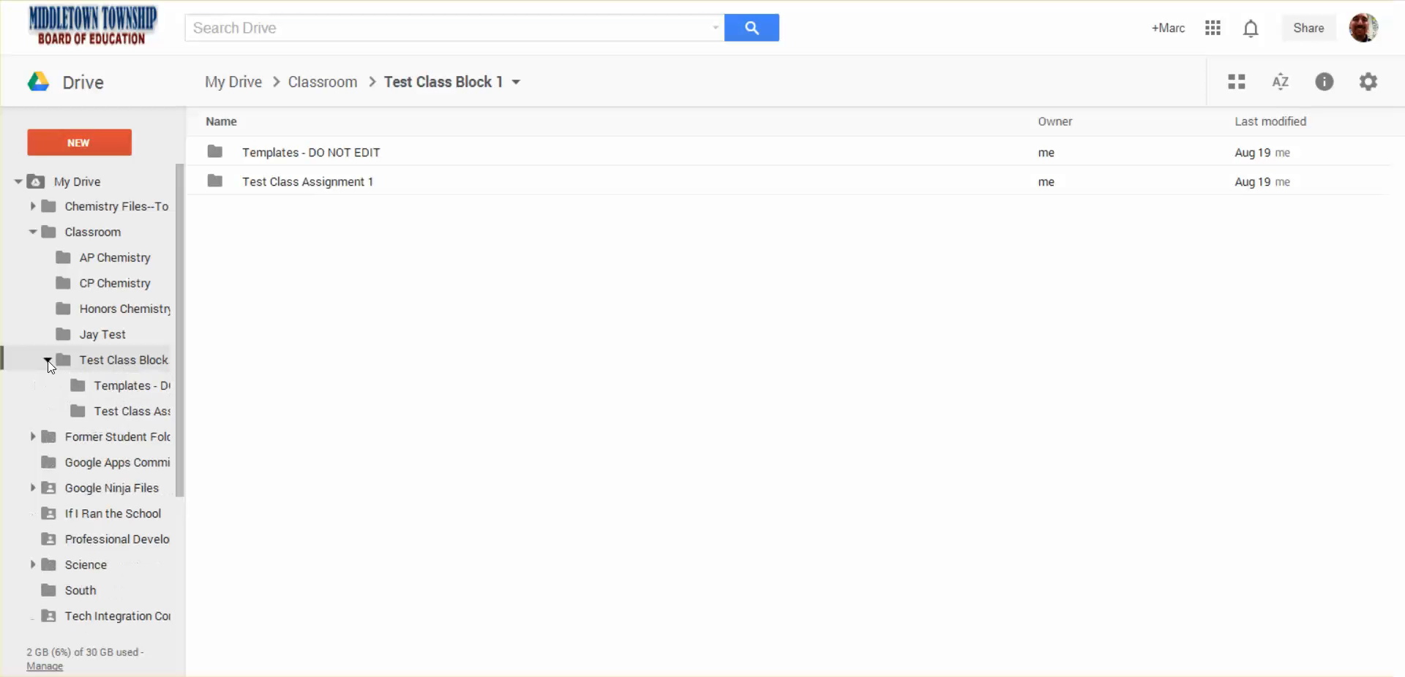
pyautogui.click(116, 410)
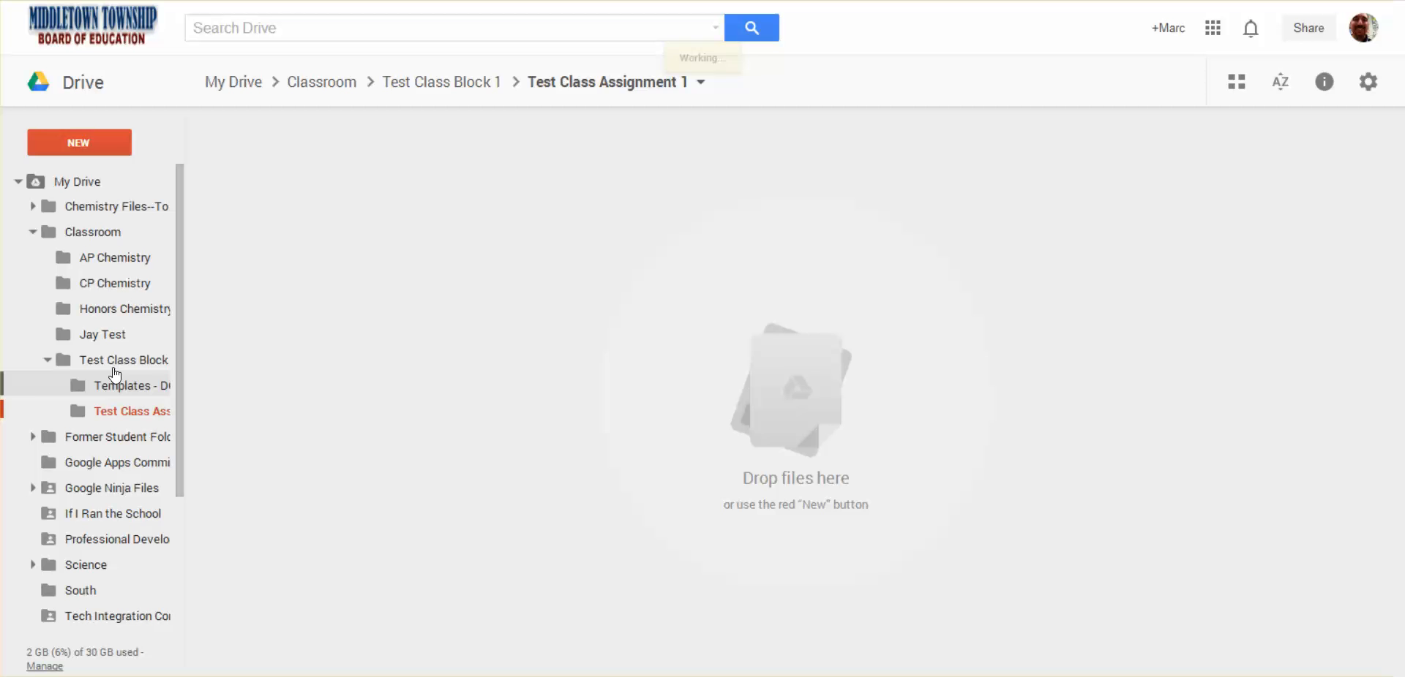
# Go back to the Test Class Block 1 folder, view its Test Class Assignment 1 subfolder, and return to the class folder
pyautogui.click(110, 358)
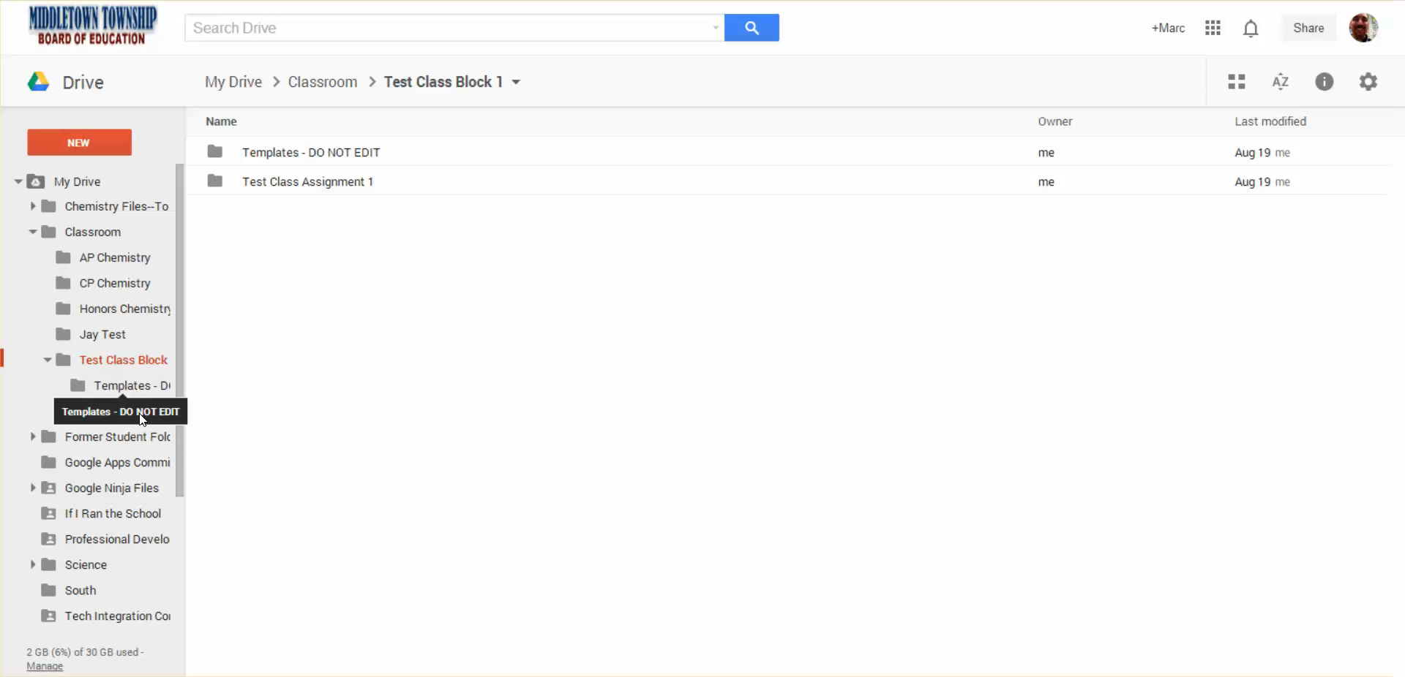
pyautogui.click(298, 195)
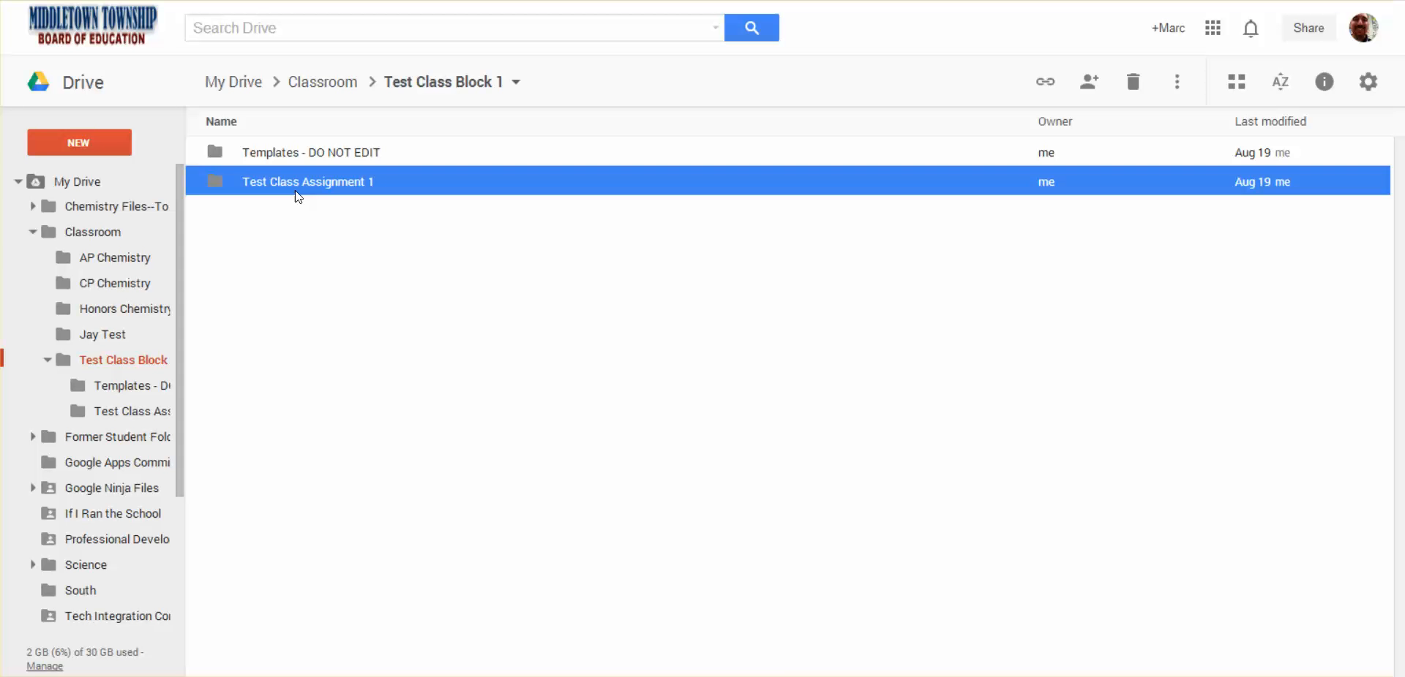
pyautogui.doubleClick(297, 193)
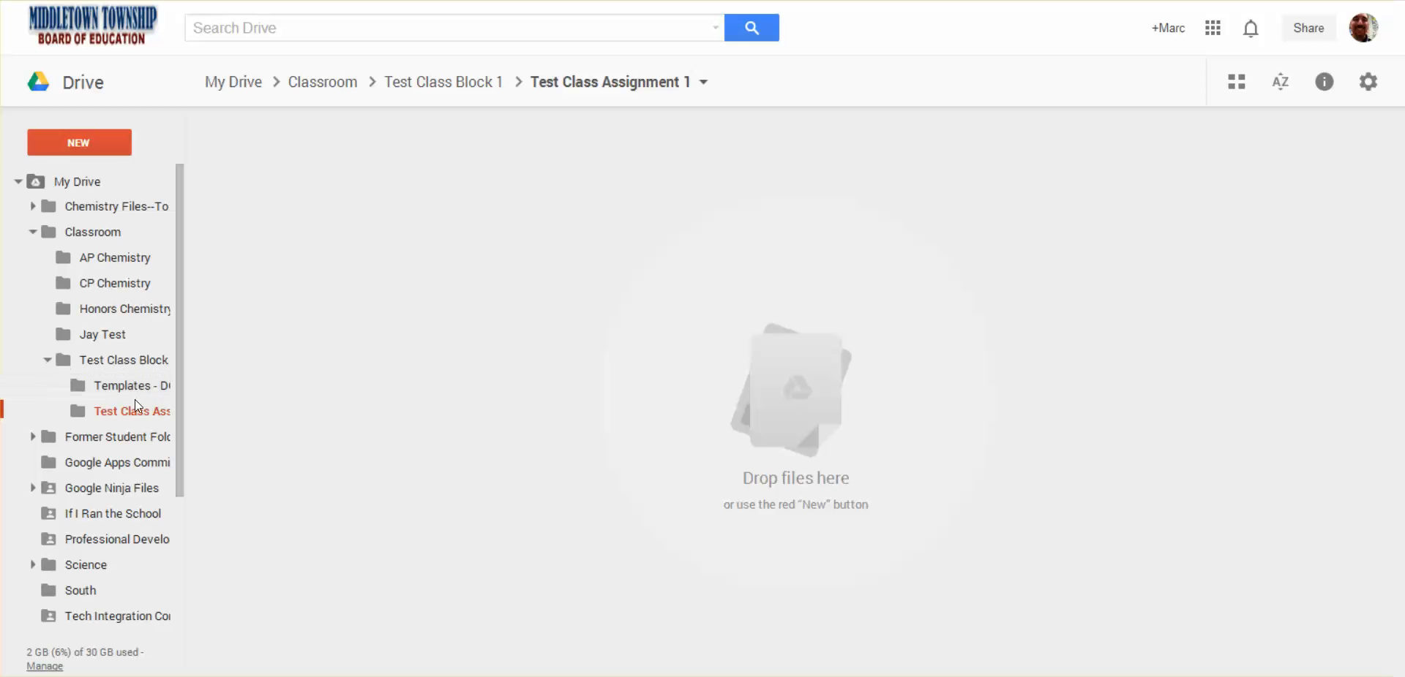
pyautogui.click(130, 360)
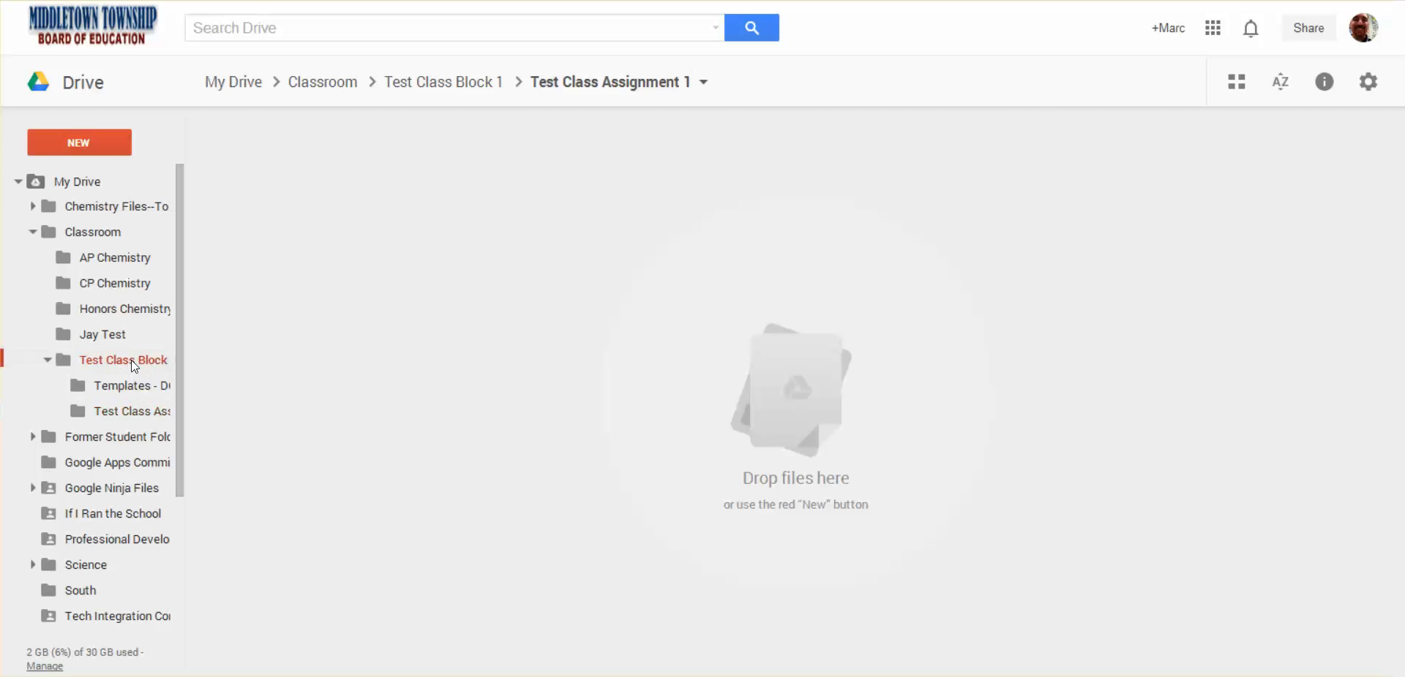